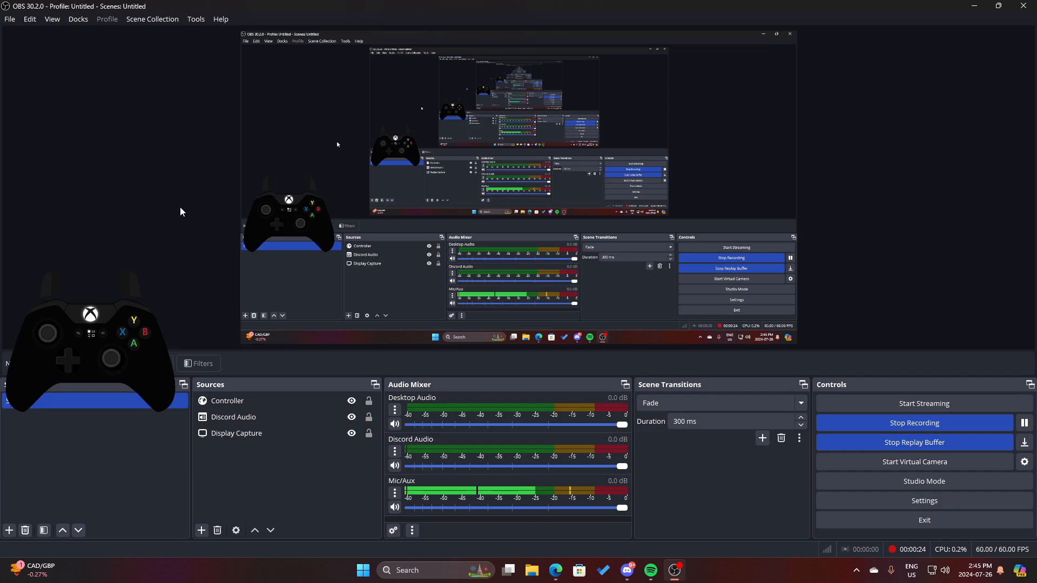
- Switch to Microsoft Edge and set Gamepad Viewer to display the Player 1 controller
{"action": "left_click", "coordinate": [555, 573]}
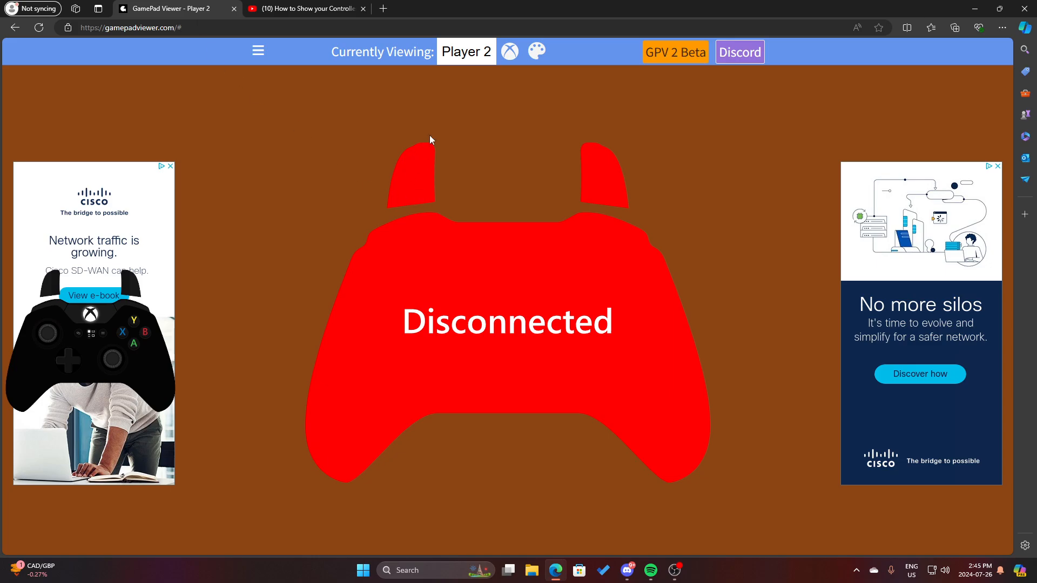
{"action": "left_click", "coordinate": [482, 68]}
{"action": "left_click", "coordinate": [476, 90]}
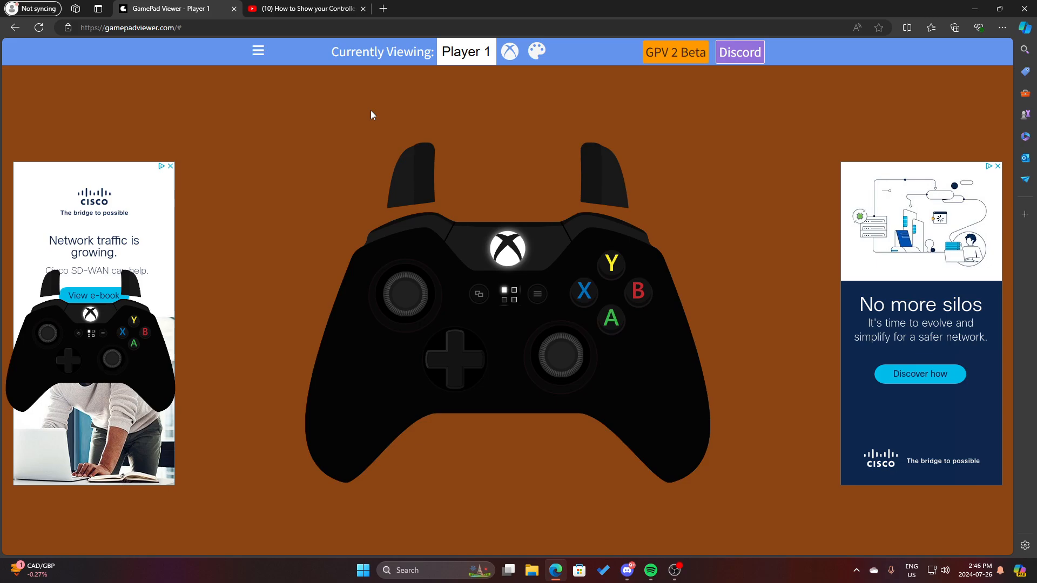
{"action": "left_click", "coordinate": [674, 571]}
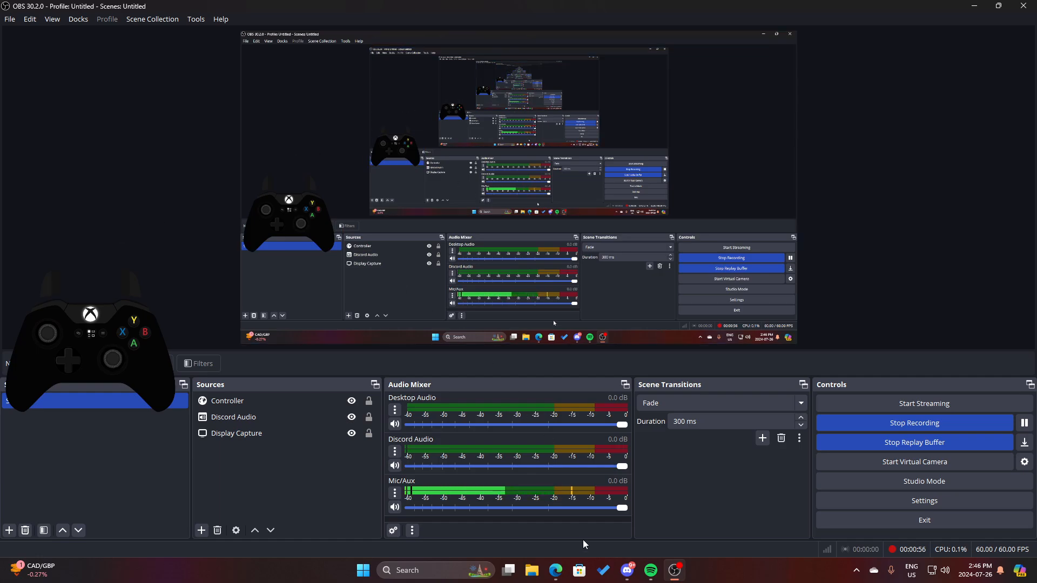
{"action": "left_click", "coordinate": [556, 570]}
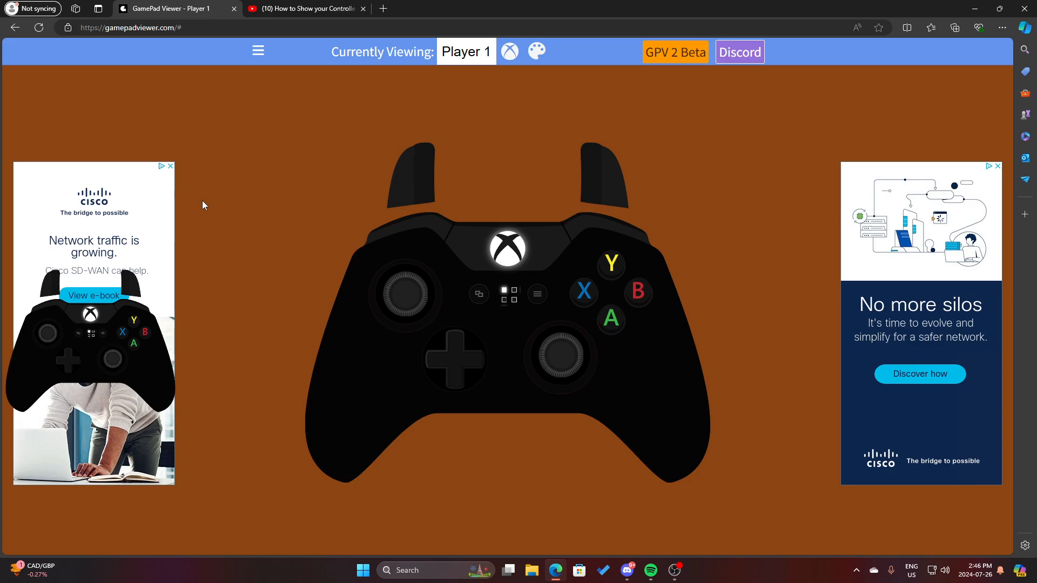
{"action": "left_click", "coordinate": [258, 52]}
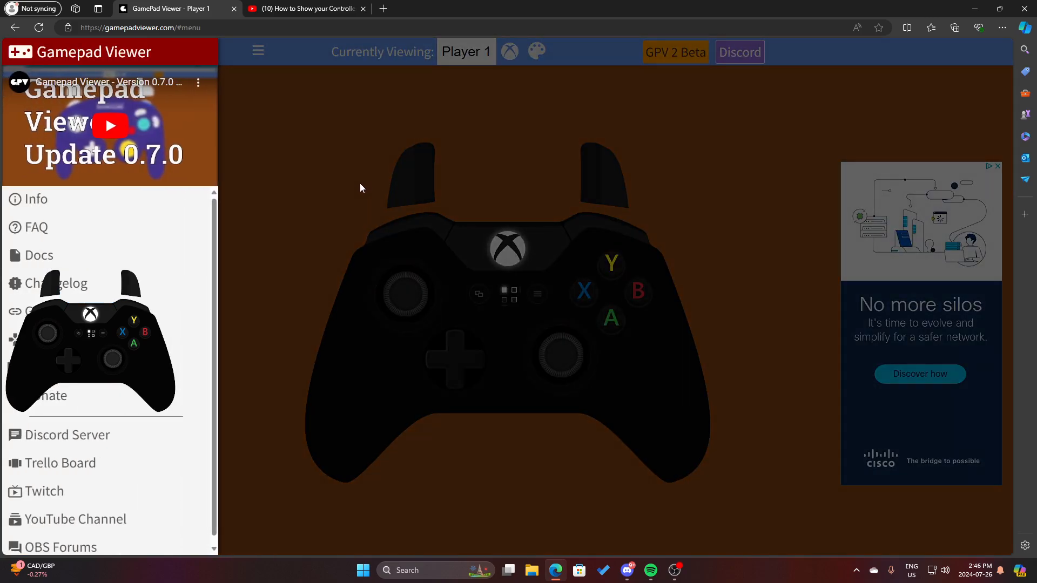
{"action": "left_click", "coordinate": [361, 139]}
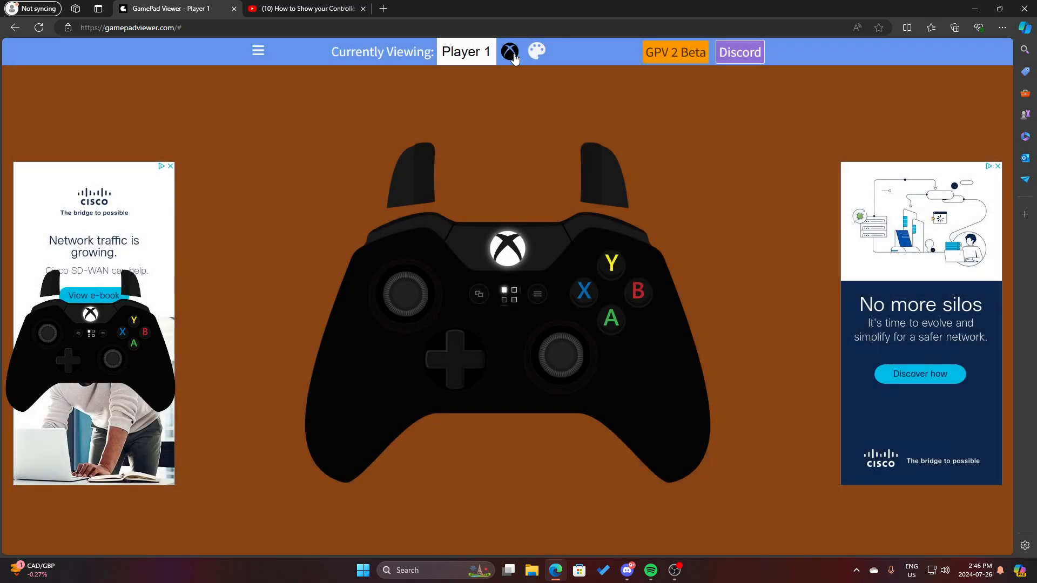
- Try the PlayStation 4 controller skin and return to the Xbox One skin
{"action": "left_click", "coordinate": [511, 56]}
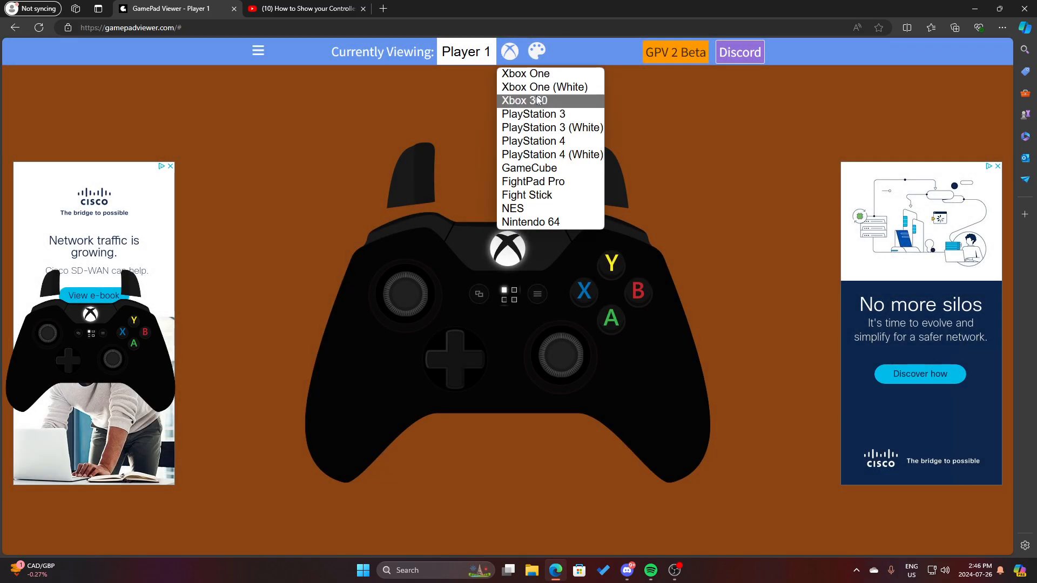
{"action": "left_click", "coordinate": [548, 142]}
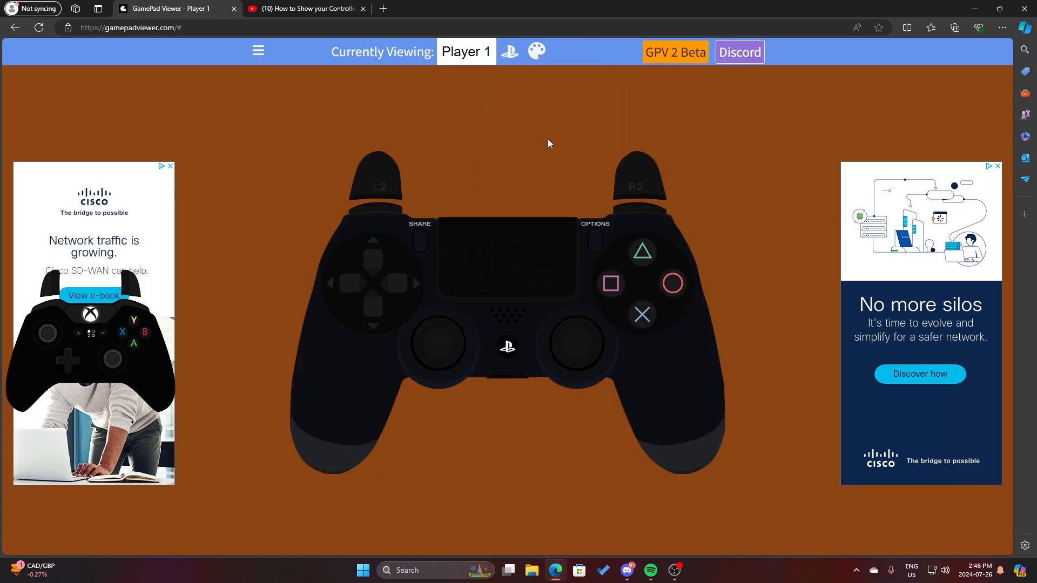
{"action": "left_click", "coordinate": [480, 52]}
{"action": "left_click", "coordinate": [573, 111]}
{"action": "left_click", "coordinate": [510, 51]}
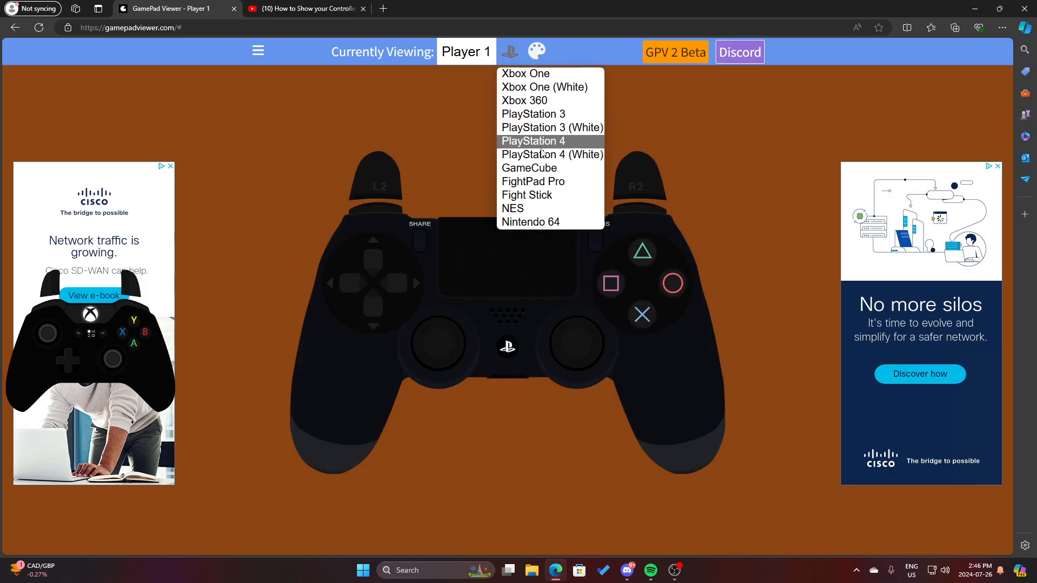
{"action": "left_click", "coordinate": [559, 77]}
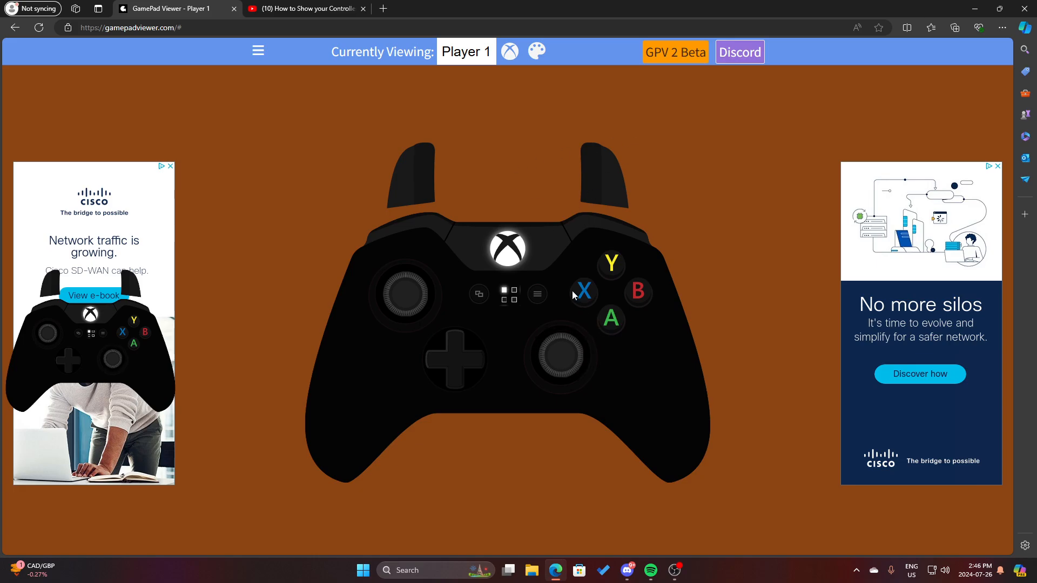
- Open Gamepad Viewer's Generate Custom URL settings and reveal the generated link
{"action": "left_click", "coordinate": [258, 51]}
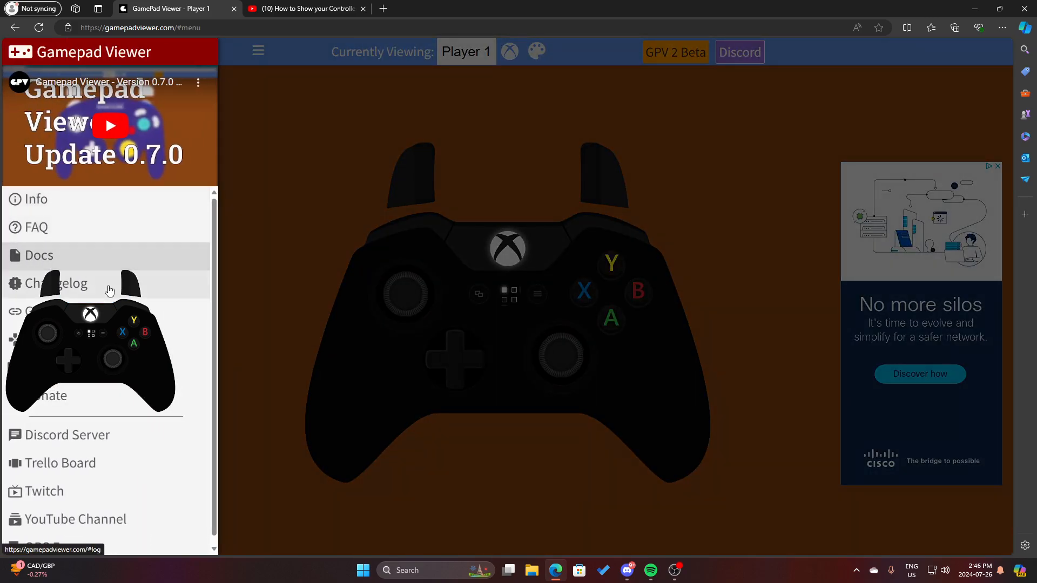
{"action": "left_click", "coordinate": [110, 311]}
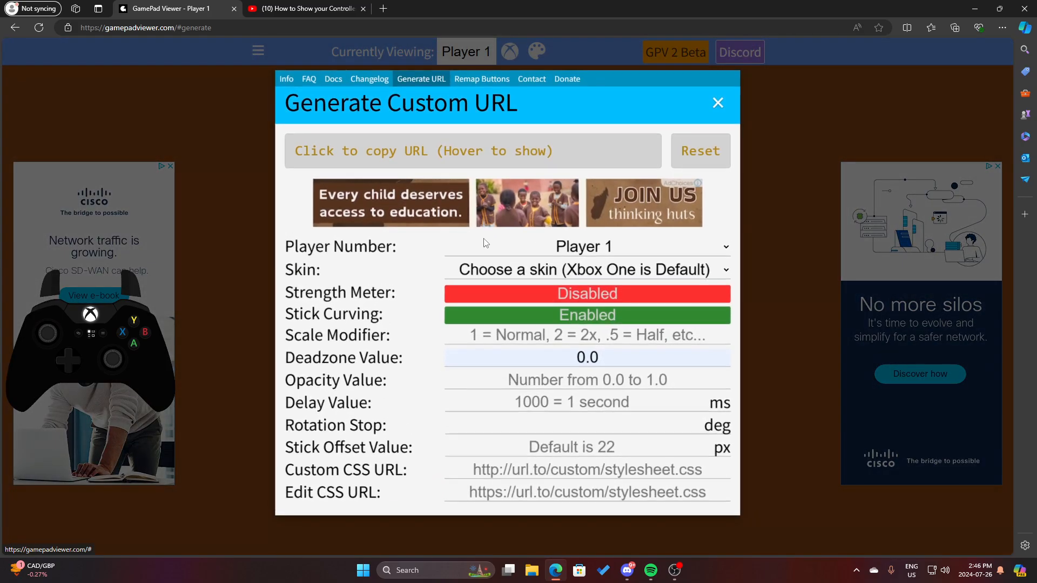
{"action": "mouse_move", "coordinate": [513, 143]}
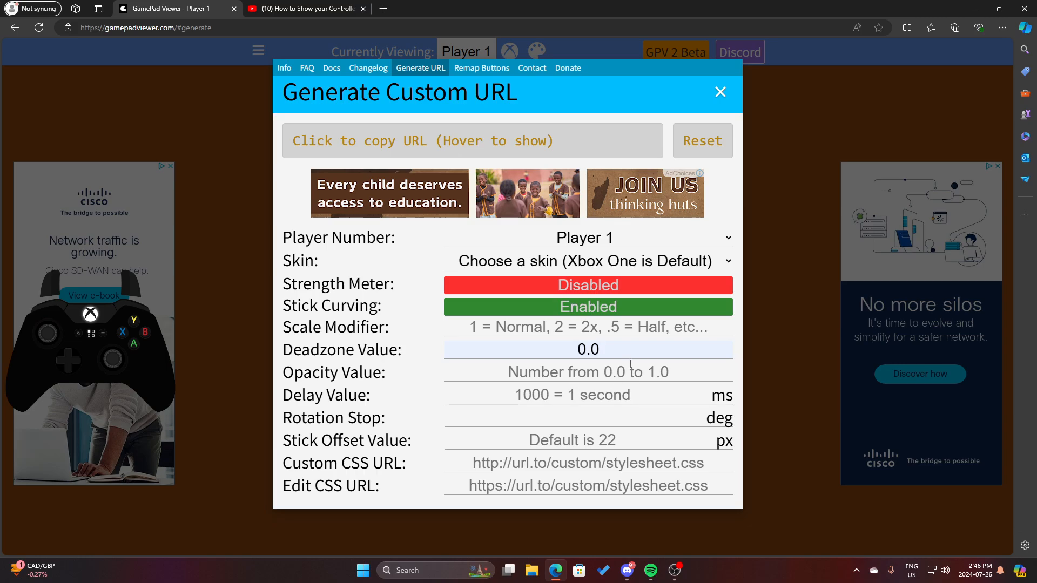
- Set the custom URL's deadzone value to 0.0, reveal the link, and close the generator
{"action": "left_click", "coordinate": [618, 352]}
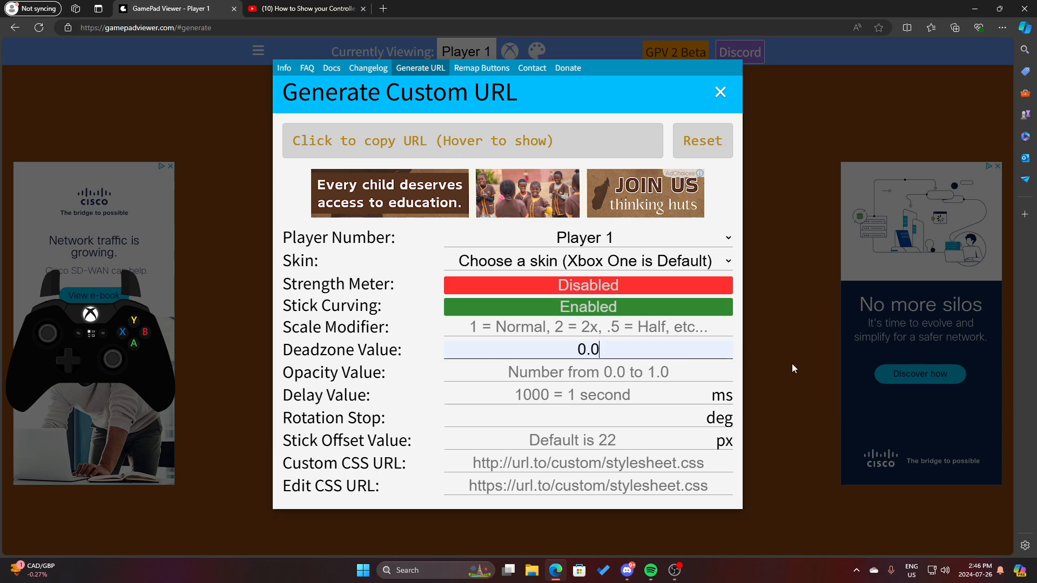
{"action": "double_click", "coordinate": [632, 352]}
{"action": "key", "text": "BackSpace"}
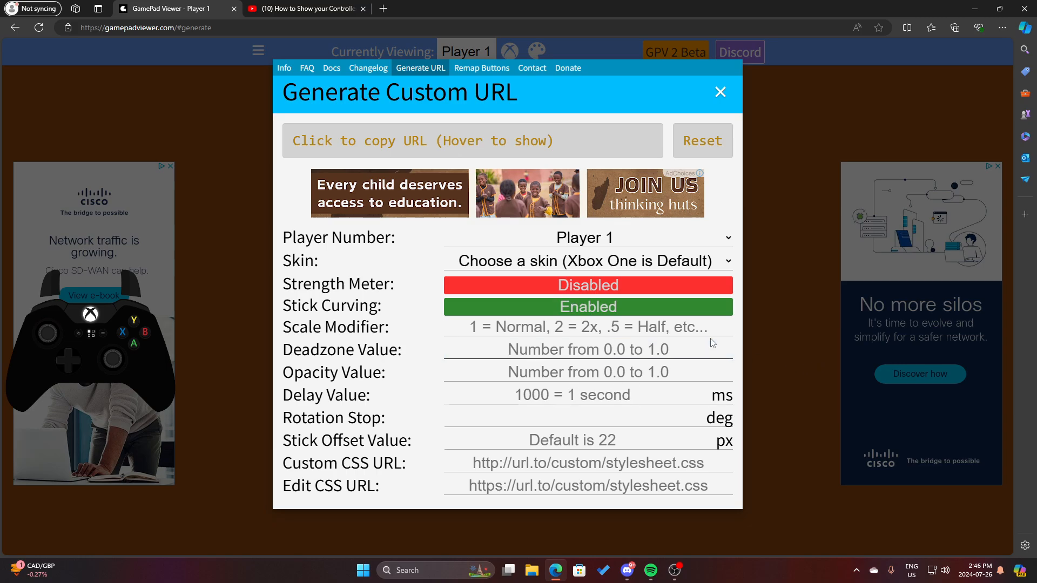
{"action": "type", "text": "5"}
{"action": "key", "text": "BackSpace"}
{"action": "type", "text": "0"}
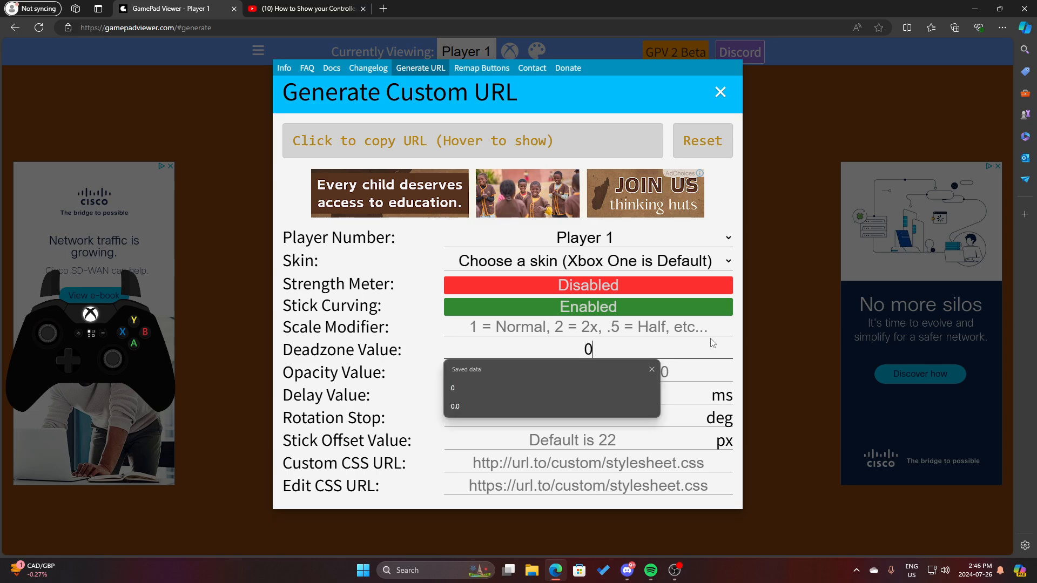
{"action": "type", "text": ".o"}
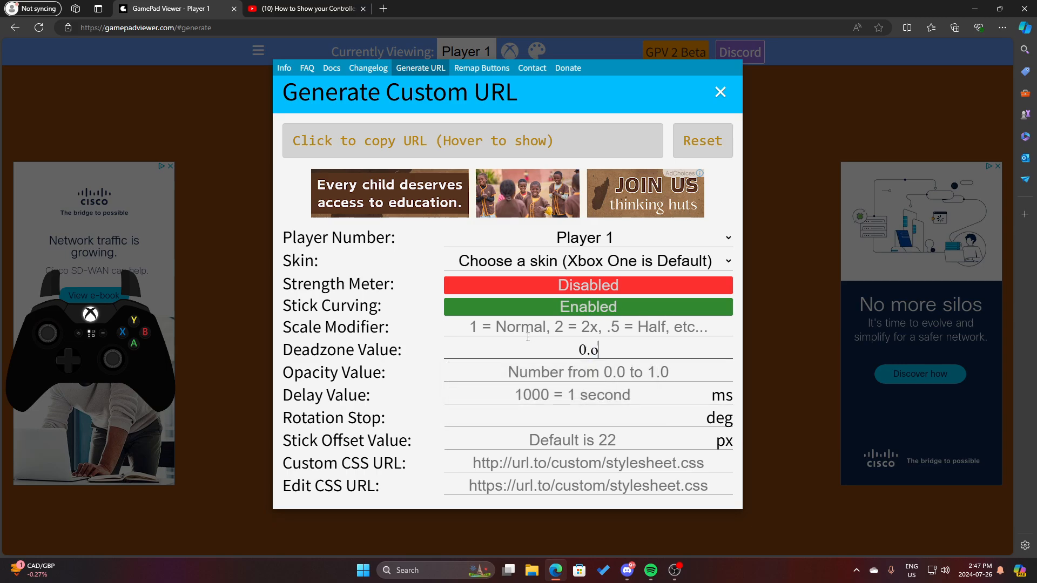
{"action": "left_click", "coordinate": [567, 333]}
{"action": "left_click", "coordinate": [621, 350]}
{"action": "left_click_drag", "start_coordinate": [602, 350], "coordinate": [575, 350]}
{"action": "type", "text": "0"}
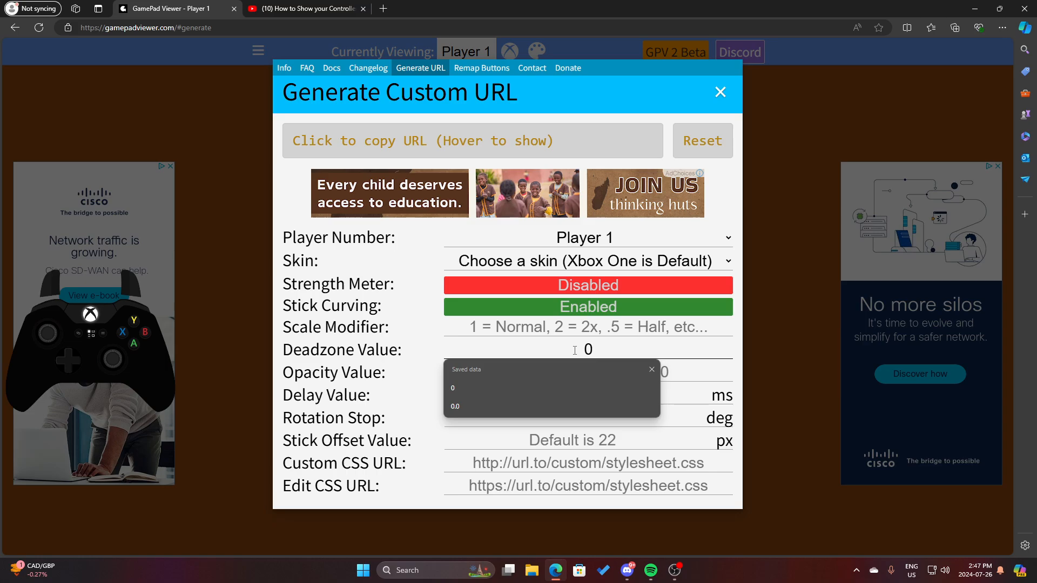
{"action": "type", "text": ".0"}
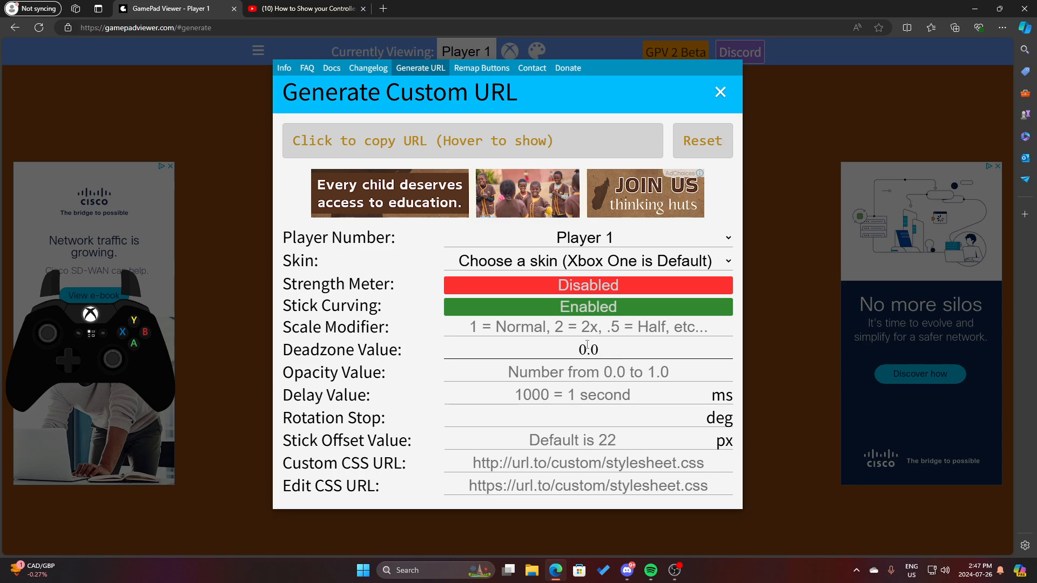
{"action": "key", "text": "Tab"}
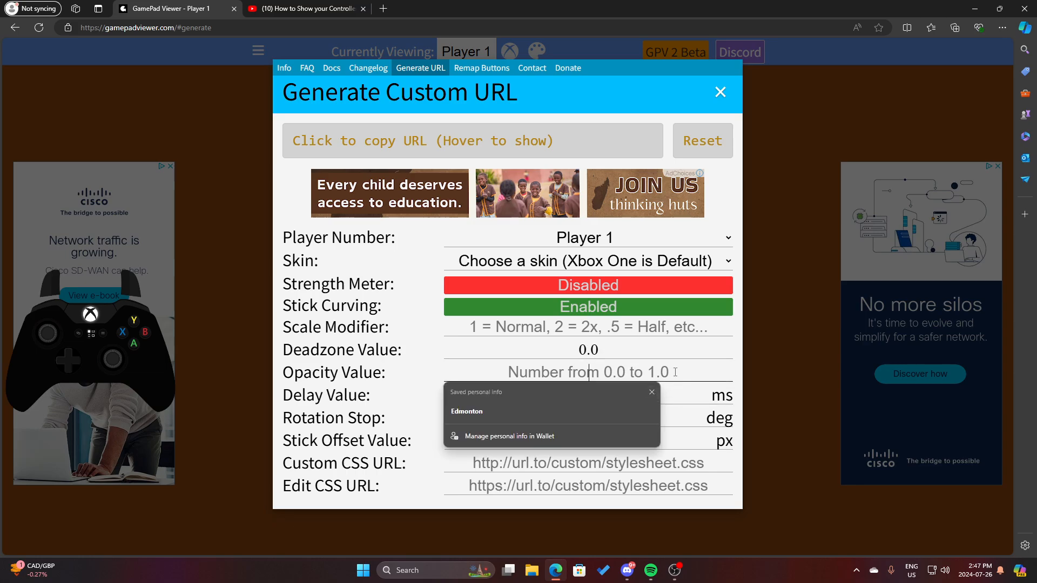
{"action": "key", "text": "shift+Tab"}
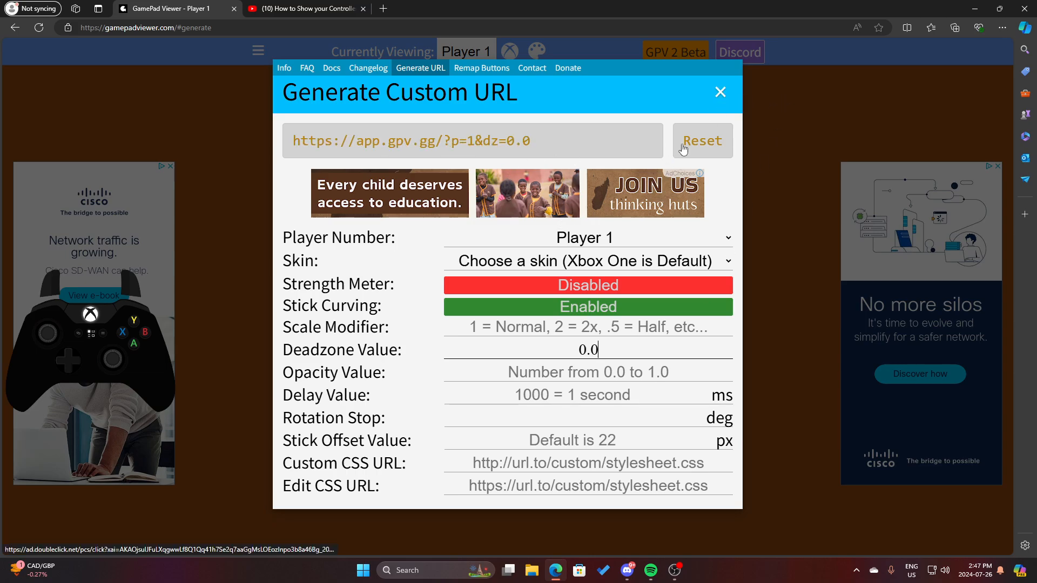
{"action": "left_click", "coordinate": [721, 91]}
- Switch to OBS Studio and add a new Browser source named Browser to the scene
{"action": "left_click", "coordinate": [675, 570]}
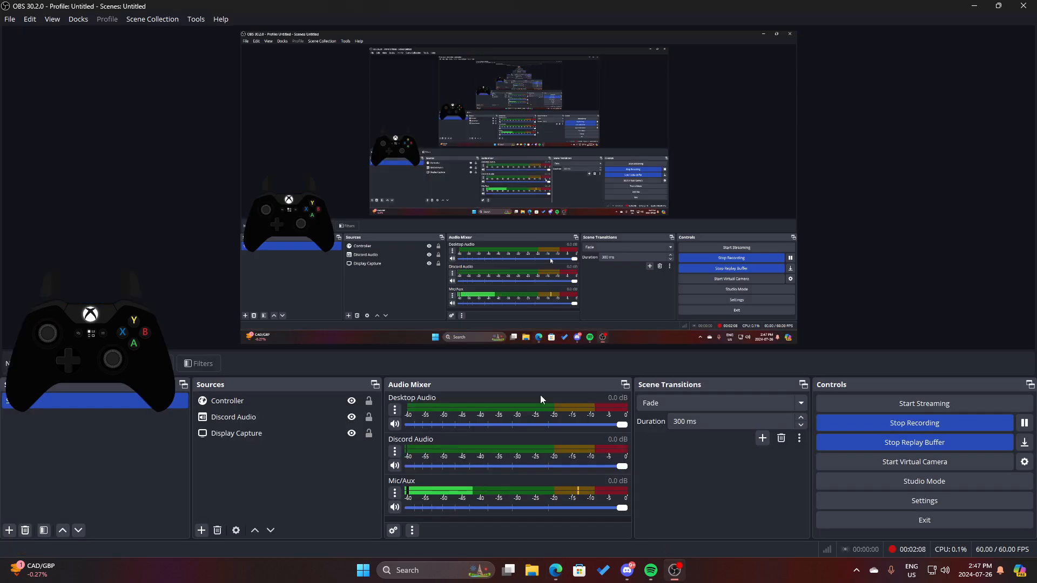
{"action": "right_click", "coordinate": [246, 463]}
{"action": "mouse_move", "coordinate": [292, 471]}
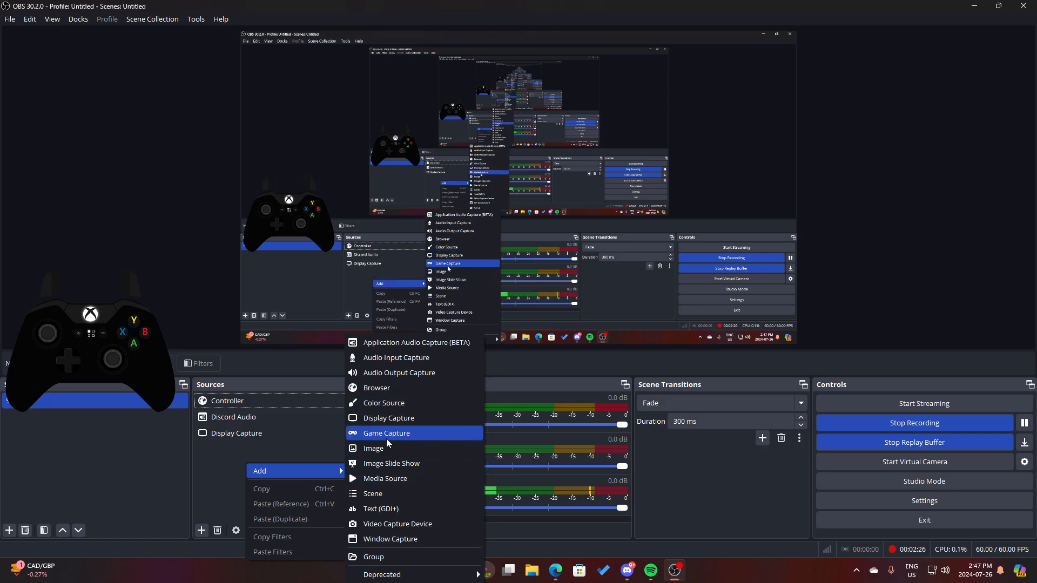
{"action": "left_click", "coordinate": [387, 388]}
{"action": "left_click", "coordinate": [457, 233]}
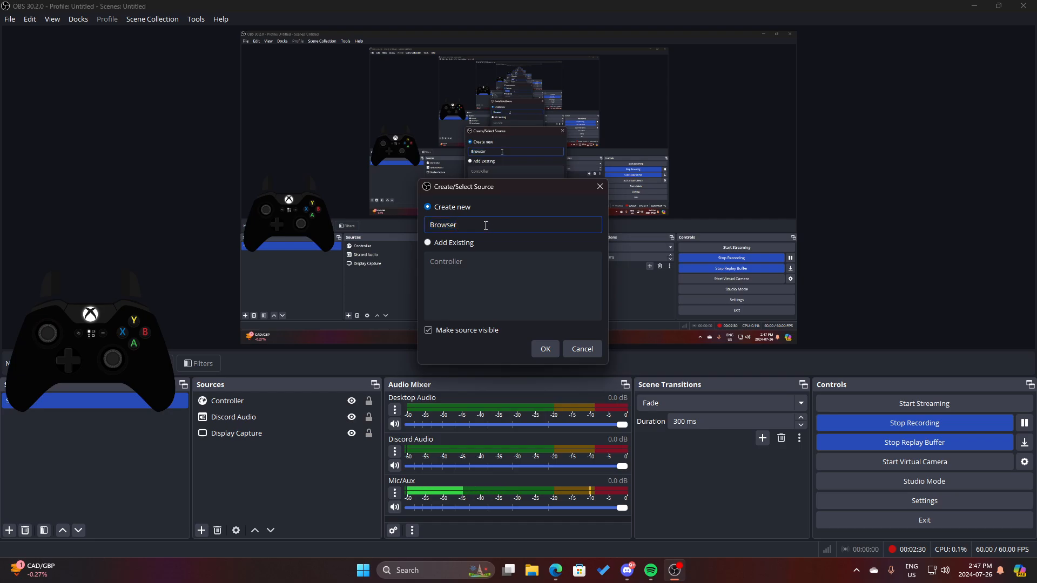
{"action": "left_click", "coordinate": [543, 350]}
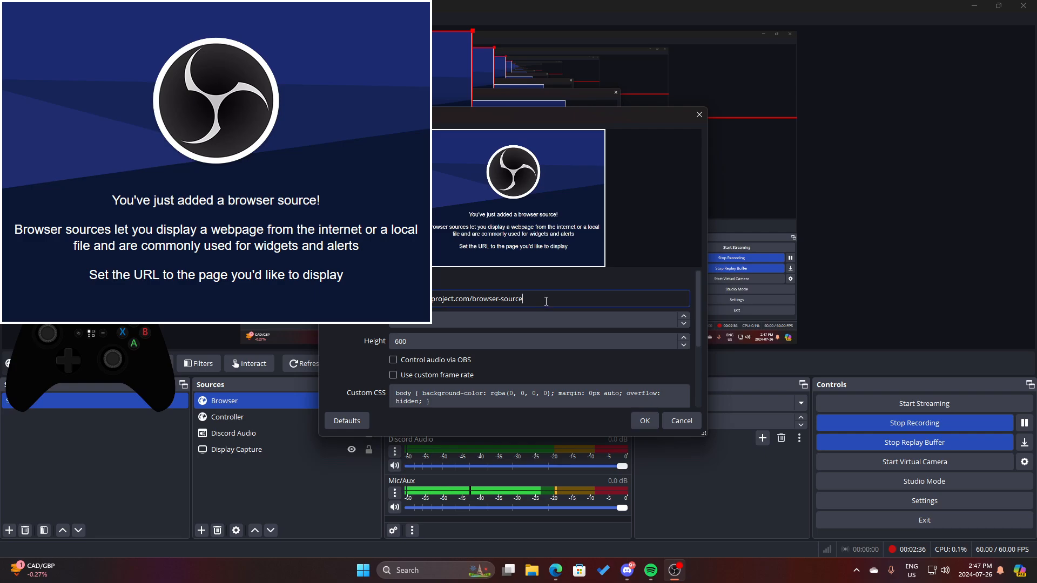
- Review the URL, size, custom CSS and page permission settings of the Browser source, and close its properties
{"action": "left_click_drag", "start_coordinate": [546, 301], "coordinate": [433, 294]}
{"action": "scroll", "coordinate": [482, 320], "scroll_direction": "down", "scroll_amount": 4}
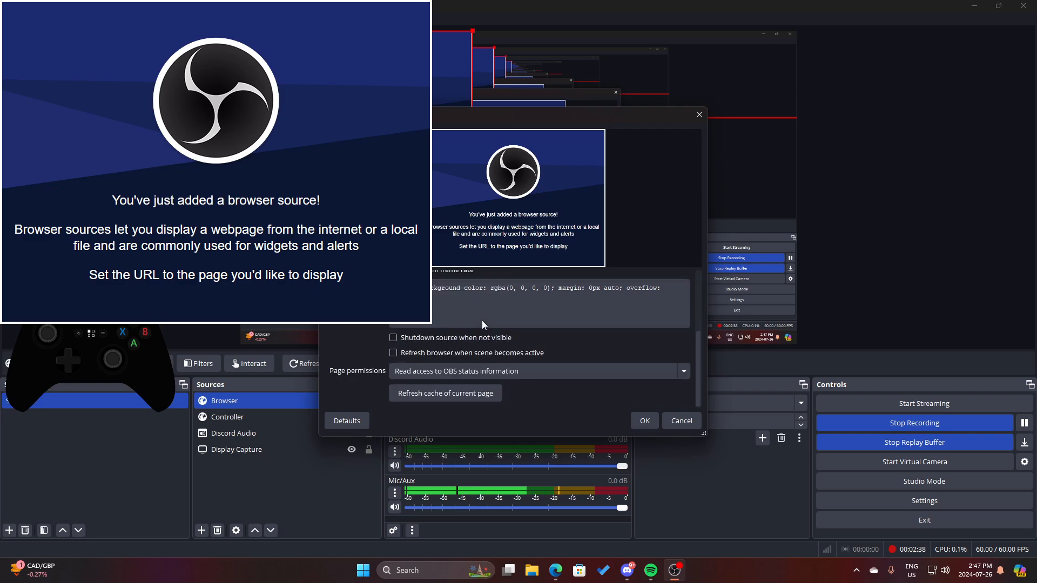
{"action": "scroll", "coordinate": [482, 319], "scroll_direction": "up", "scroll_amount": 4}
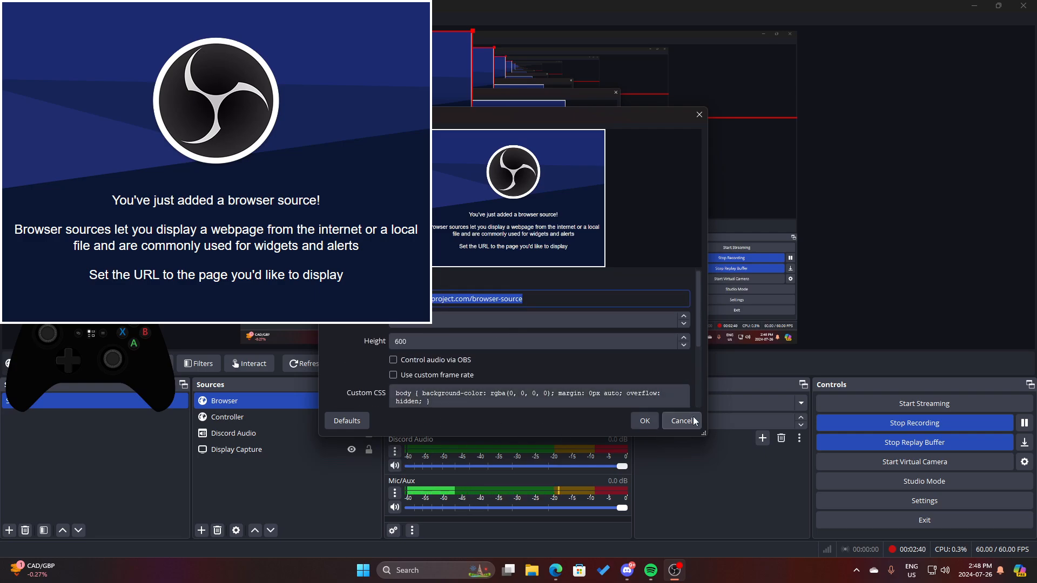
{"action": "left_click", "coordinate": [699, 114]}
- Remove the Browser source from the scene and confirm the removal
{"action": "right_click", "coordinate": [286, 401]}
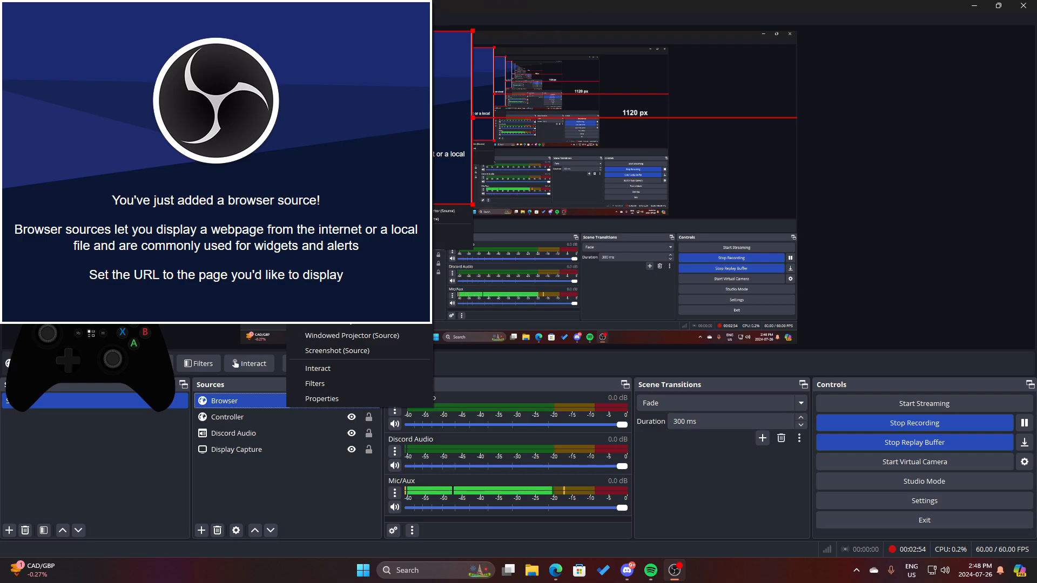
{"action": "left_click", "coordinate": [326, 156]}
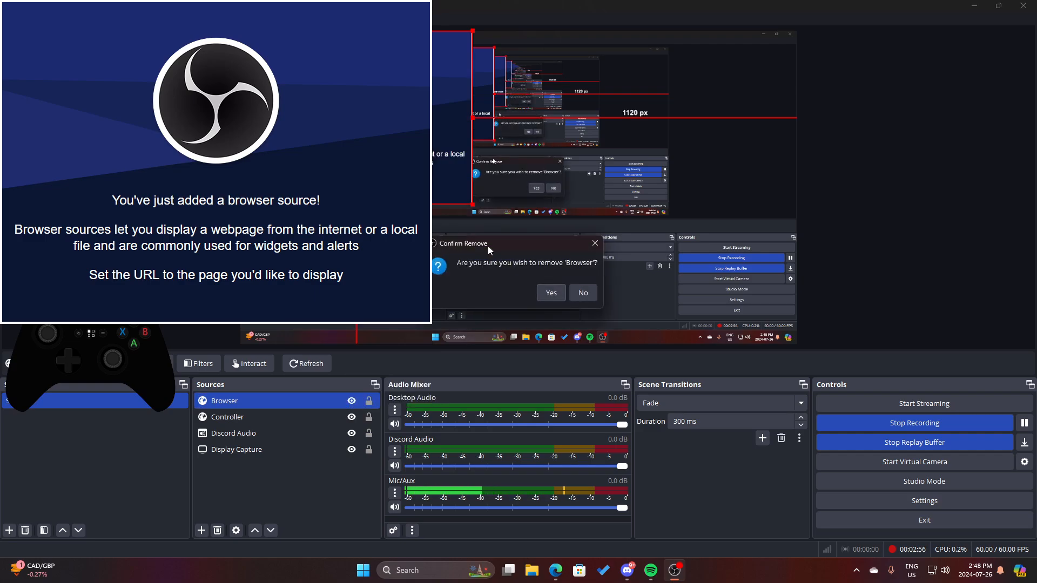
{"action": "left_click", "coordinate": [551, 293]}
{"action": "left_click", "coordinate": [329, 482]}
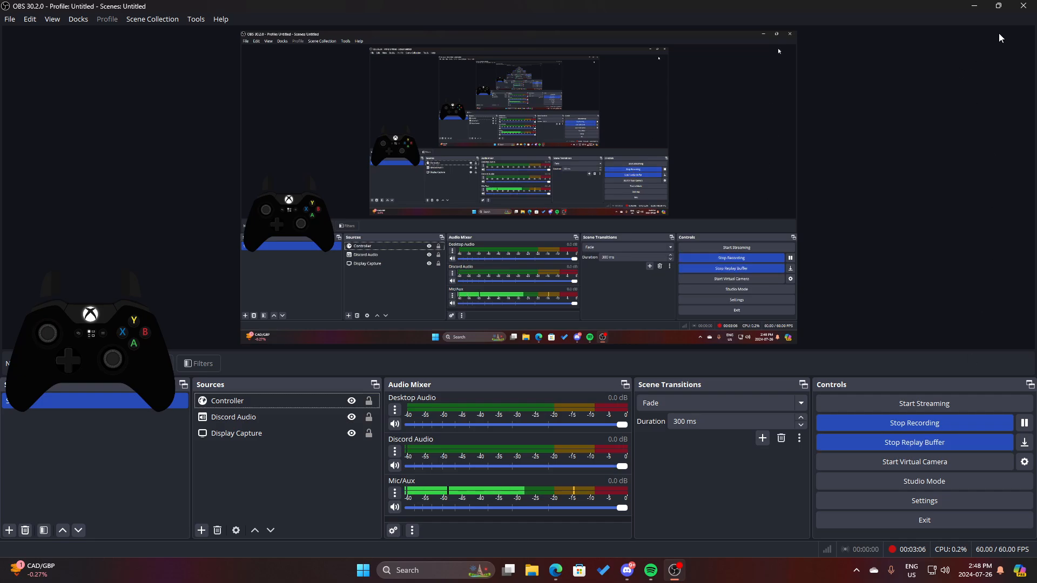
- Minimize OBS Studio and open the Videos folder on the desktop to find the latest replay
{"action": "left_click", "coordinate": [974, 6]}
{"action": "left_click", "coordinate": [975, 9]}
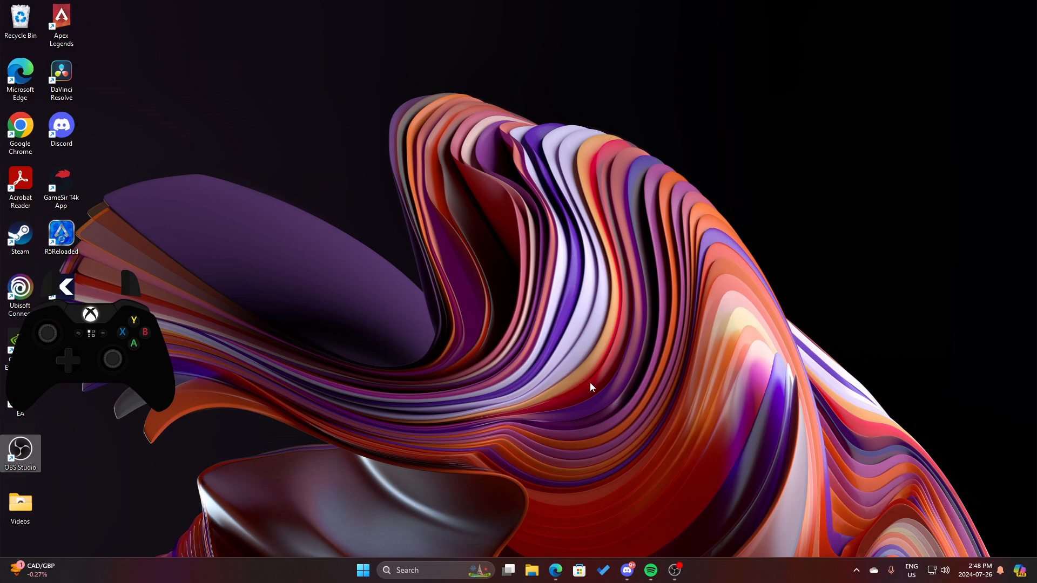
{"action": "left_click", "coordinate": [20, 505]}
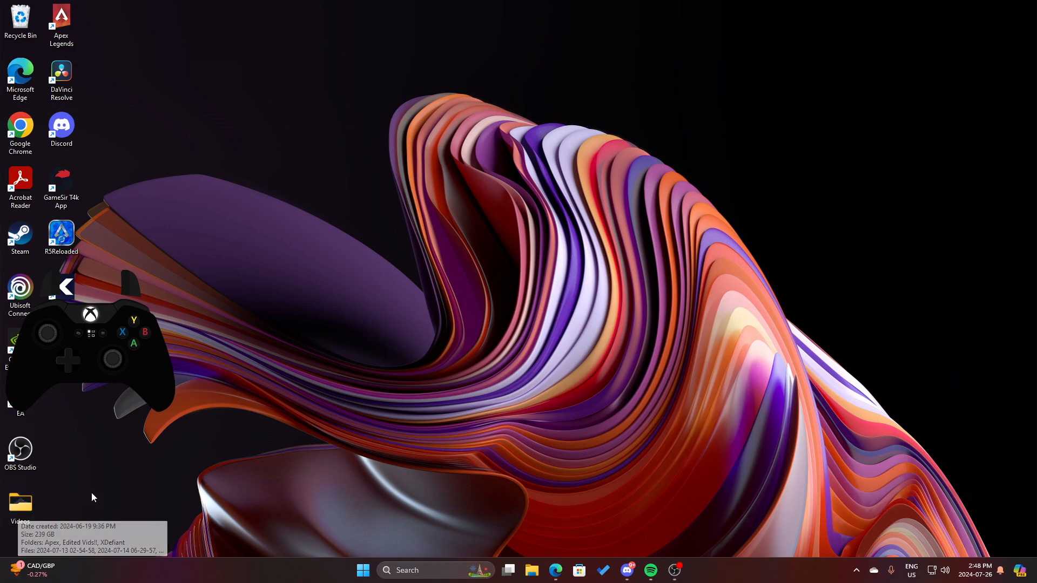
{"action": "left_click_drag", "start_coordinate": [0, 82], "coordinate": [665, 128]}
{"action": "scroll", "coordinate": [618, 258], "scroll_direction": "down", "scroll_amount": 10}
{"action": "double_click", "coordinate": [451, 420]}
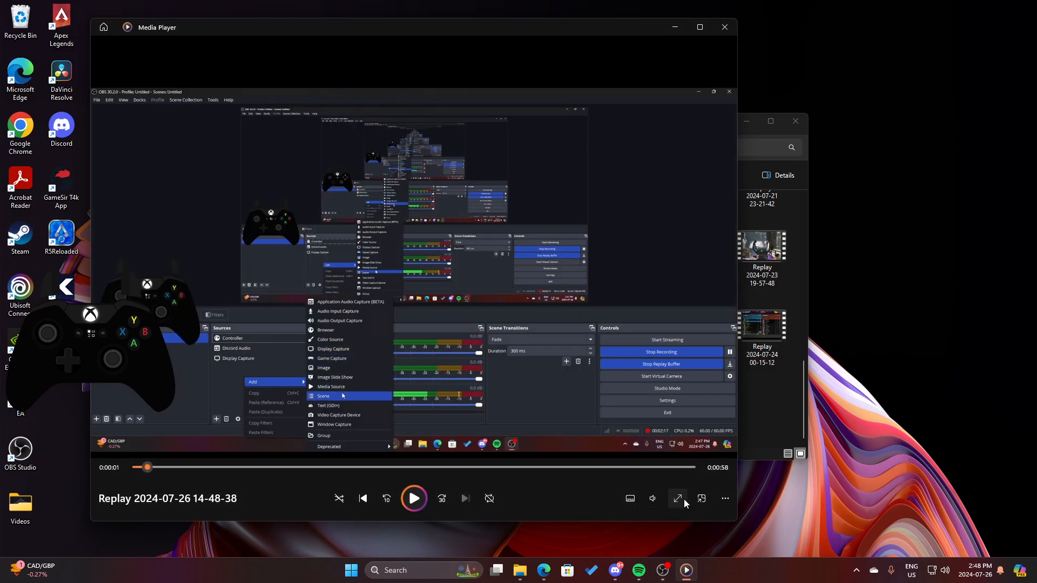
{"action": "left_click", "coordinate": [679, 500]}
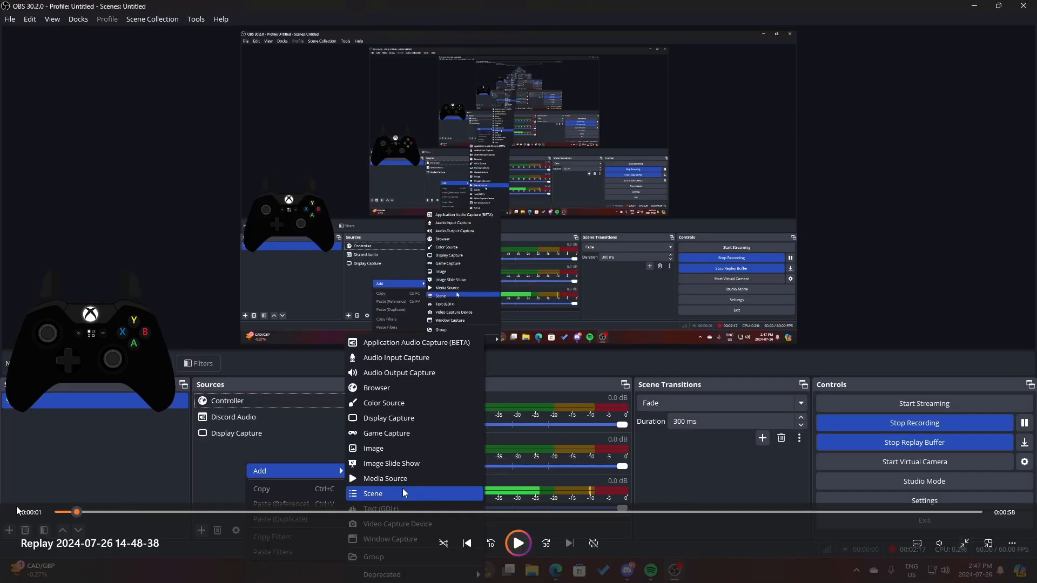
{"action": "left_click_drag", "start_coordinate": [82, 517], "coordinate": [627, 495]}
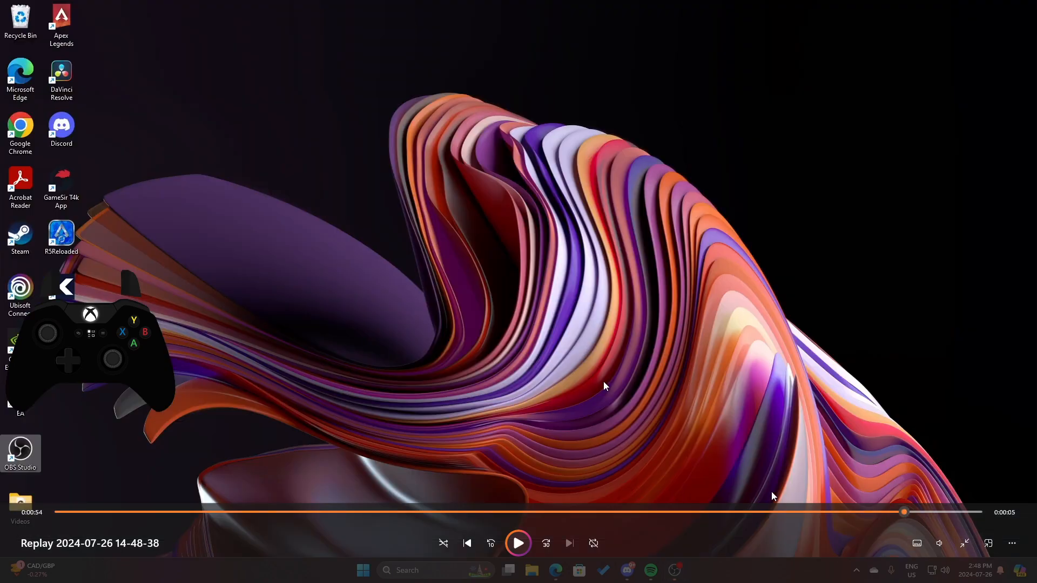
{"action": "left_click", "coordinate": [963, 542]}
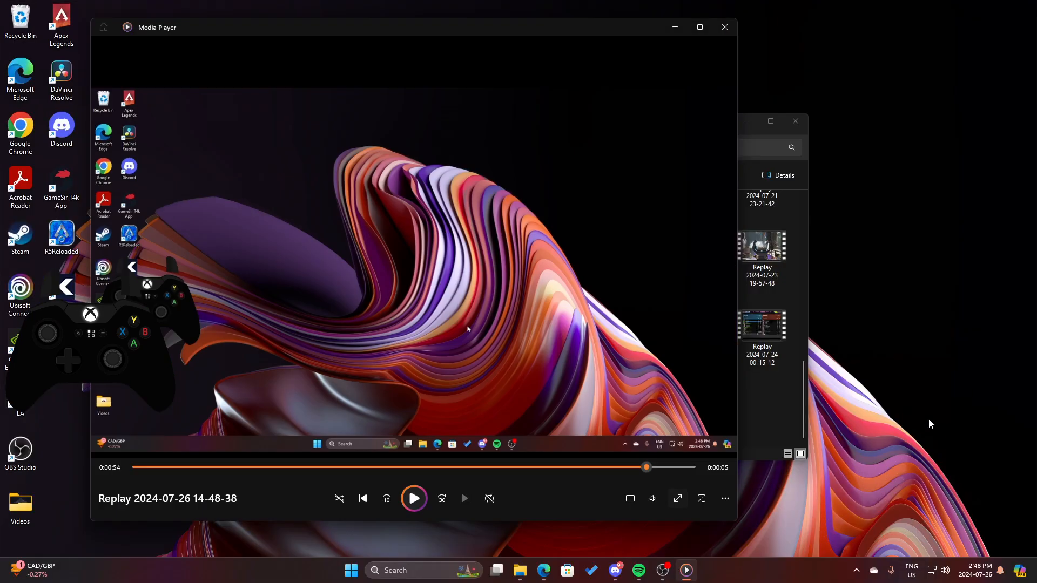
{"action": "left_click", "coordinate": [720, 30]}
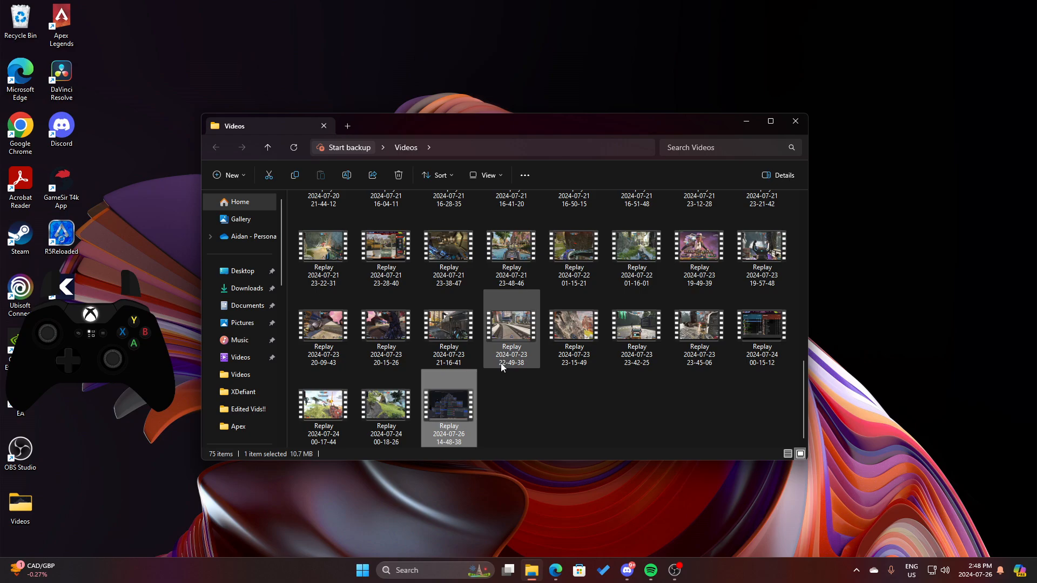
{"action": "right_click", "coordinate": [442, 428]}
{"action": "left_click", "coordinate": [539, 436]}
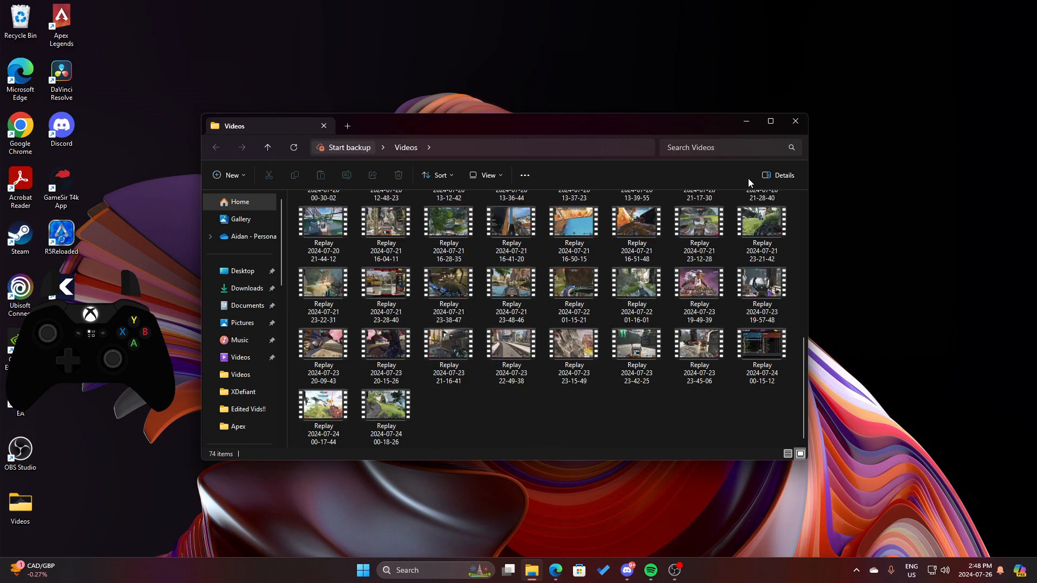
{"action": "left_click", "coordinate": [796, 120]}
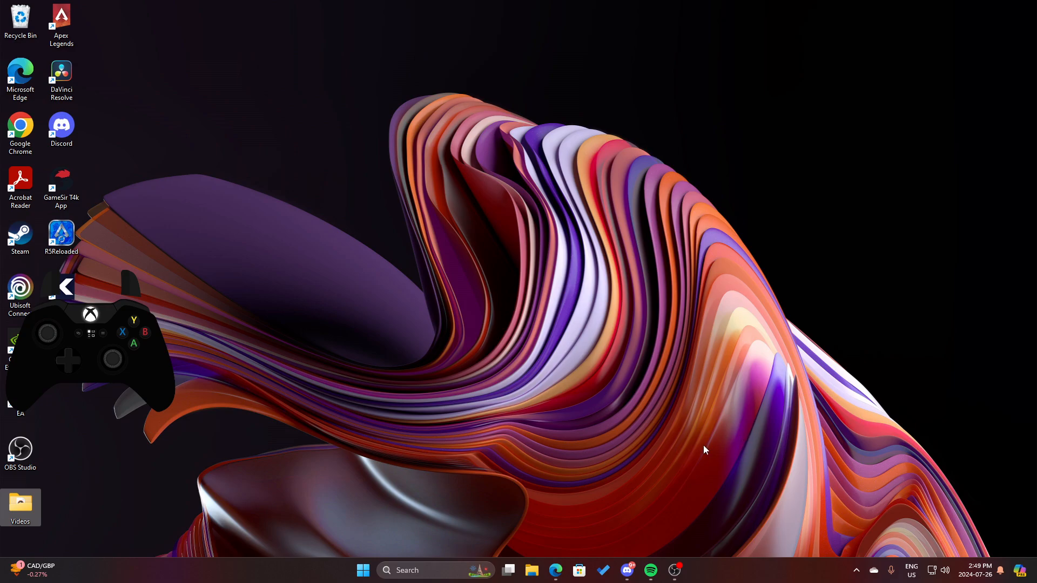
- Switch to OBS Studio and open the Replay Buffer output settings to check the maximum replay time
{"action": "left_click", "coordinate": [675, 570]}
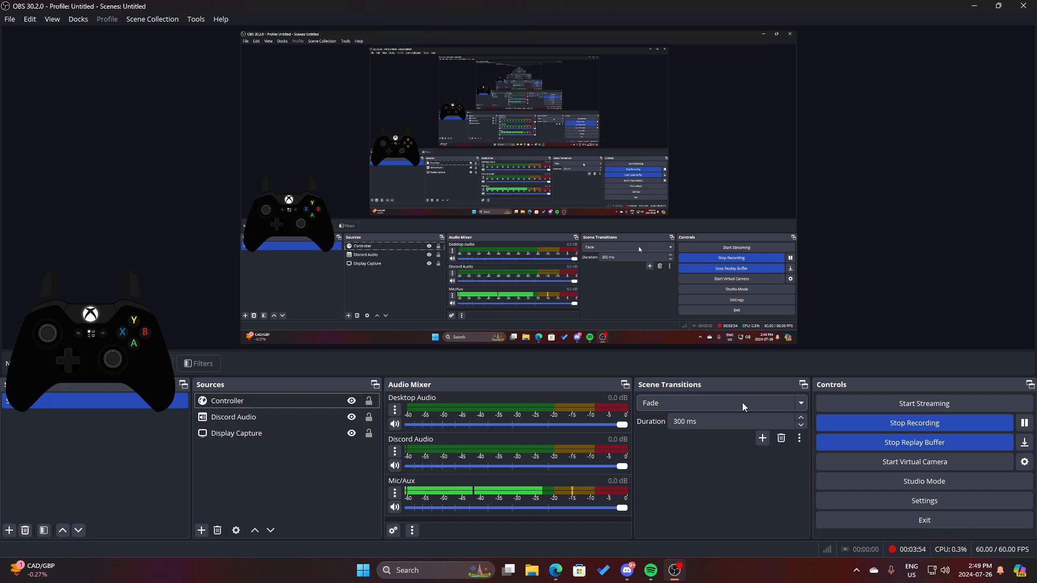
{"action": "left_click", "coordinate": [924, 501]}
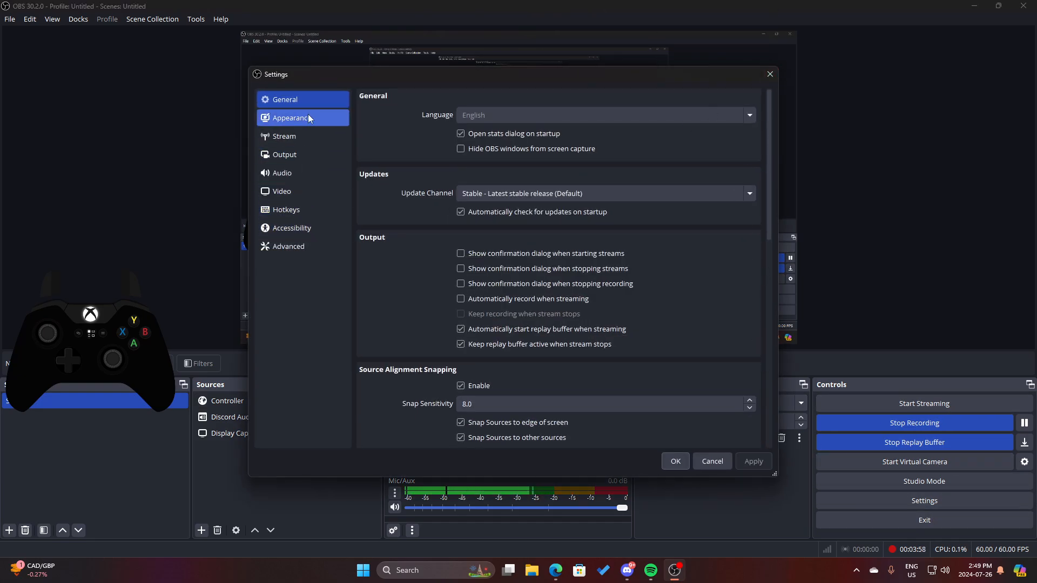
{"action": "left_click", "coordinate": [292, 136]}
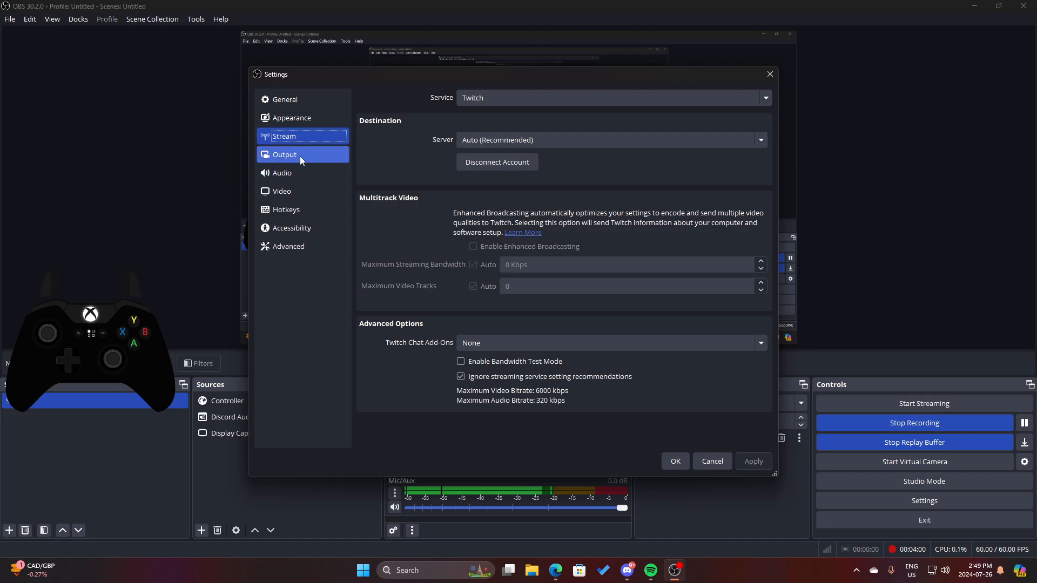
{"action": "left_click", "coordinate": [300, 155]}
{"action": "left_click", "coordinate": [514, 122]}
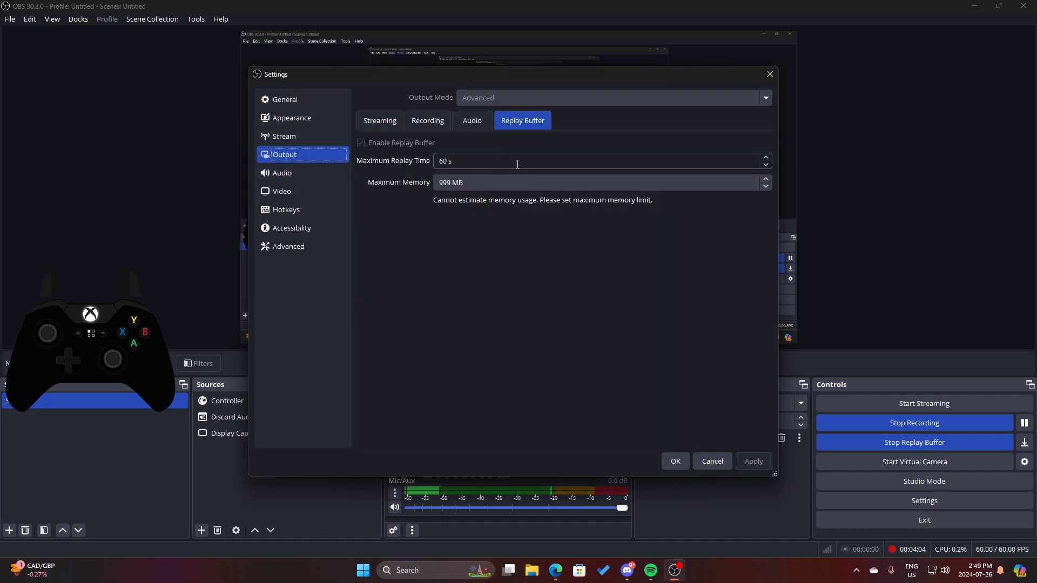
{"action": "left_click", "coordinate": [467, 162]}
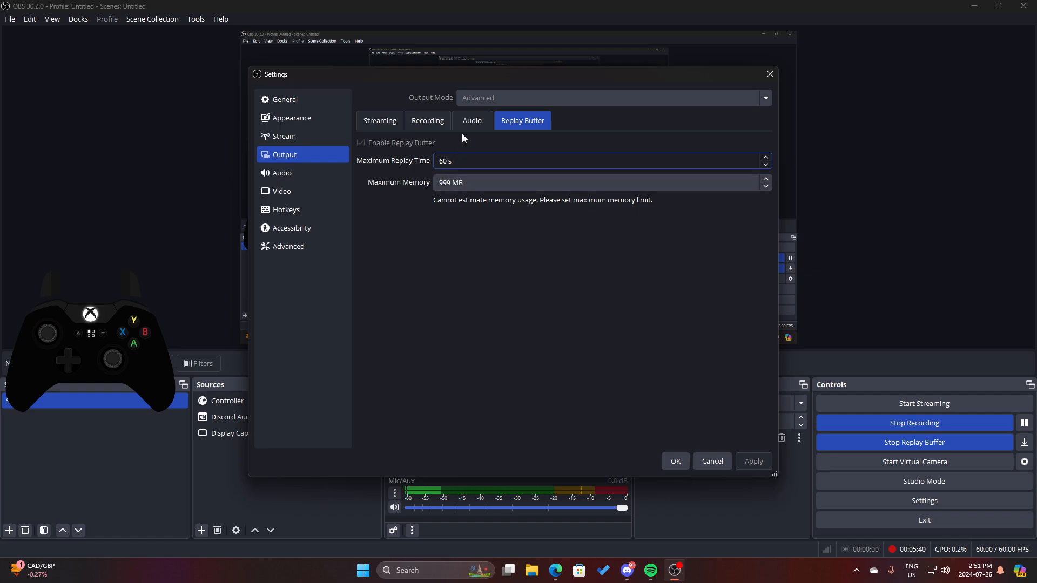
- Review the Recording, Replay Buffer and Audio output settings, including the recording path, format and encoder options
{"action": "left_click", "coordinate": [428, 122]}
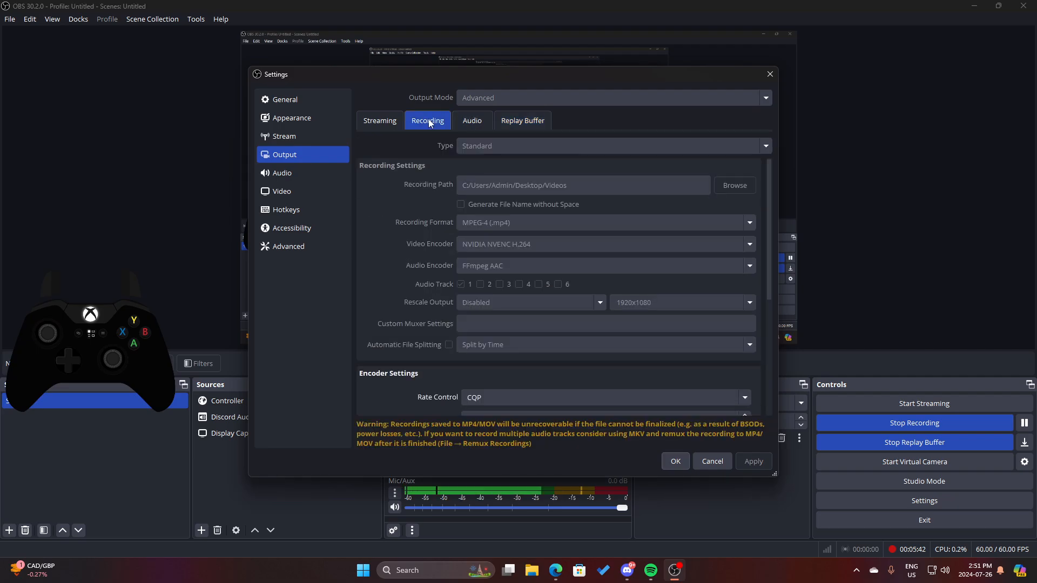
{"action": "left_click", "coordinate": [526, 124]}
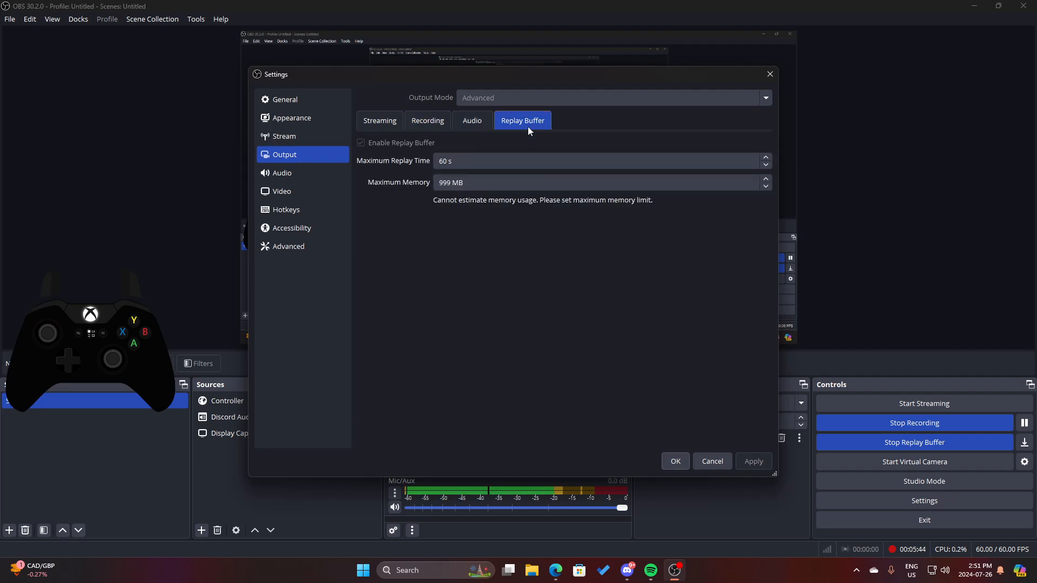
{"action": "left_click", "coordinate": [472, 122]}
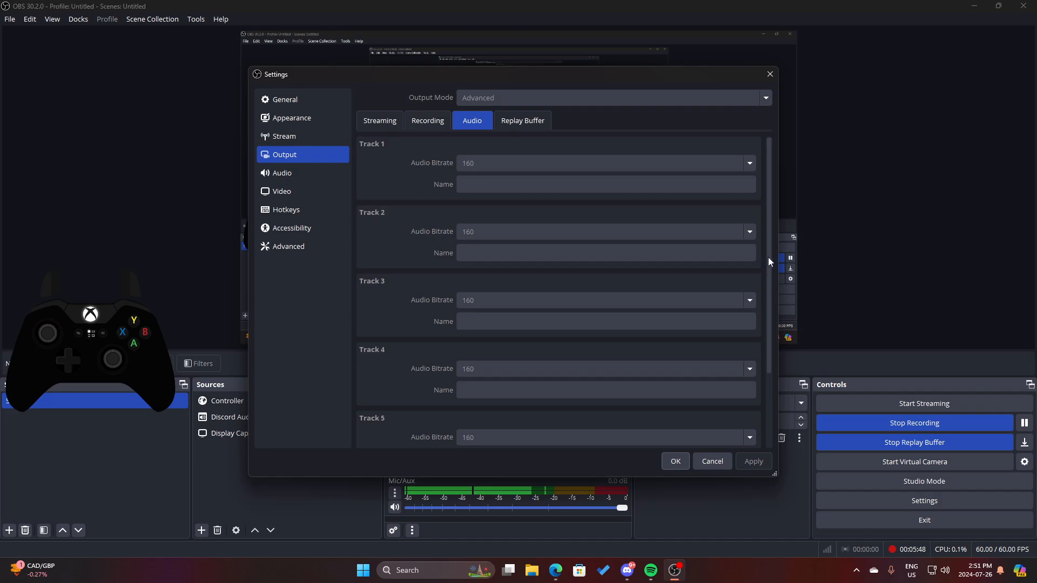
{"action": "left_click", "coordinate": [428, 120]}
{"action": "scroll", "coordinate": [410, 284], "scroll_direction": "down", "scroll_amount": 5}
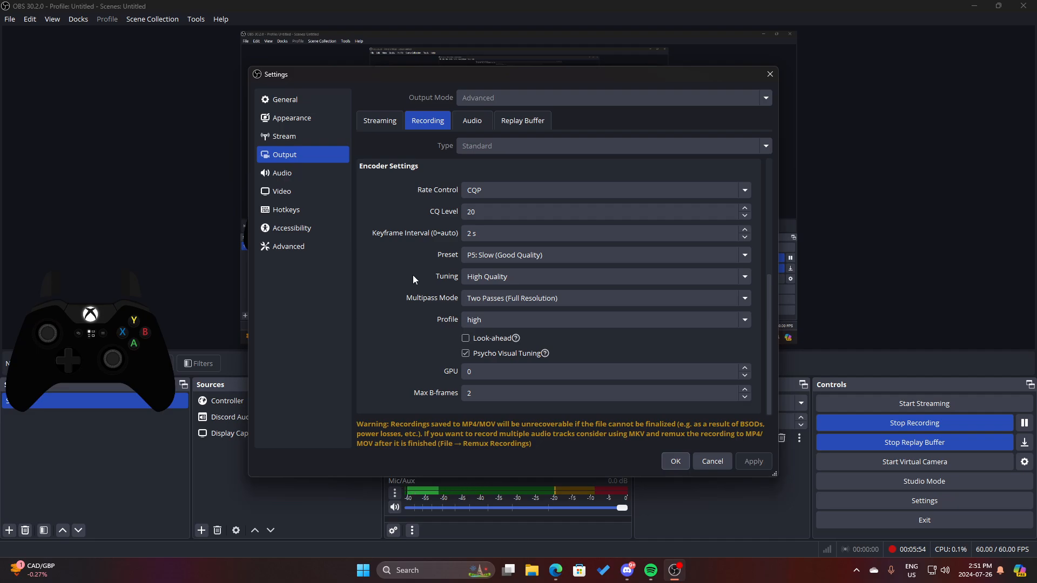
{"action": "scroll", "coordinate": [412, 280], "scroll_direction": "up", "scroll_amount": 5}
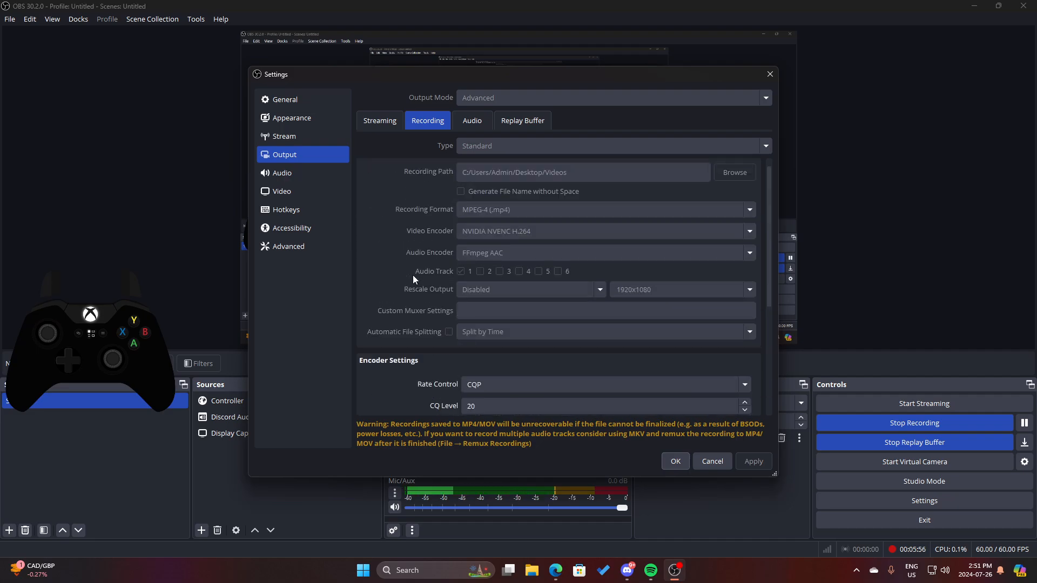
{"action": "scroll", "coordinate": [412, 279], "scroll_direction": "up", "scroll_amount": 1}
- Compare the encoder settings used for streaming with those used for recording
{"action": "left_click", "coordinate": [384, 119]}
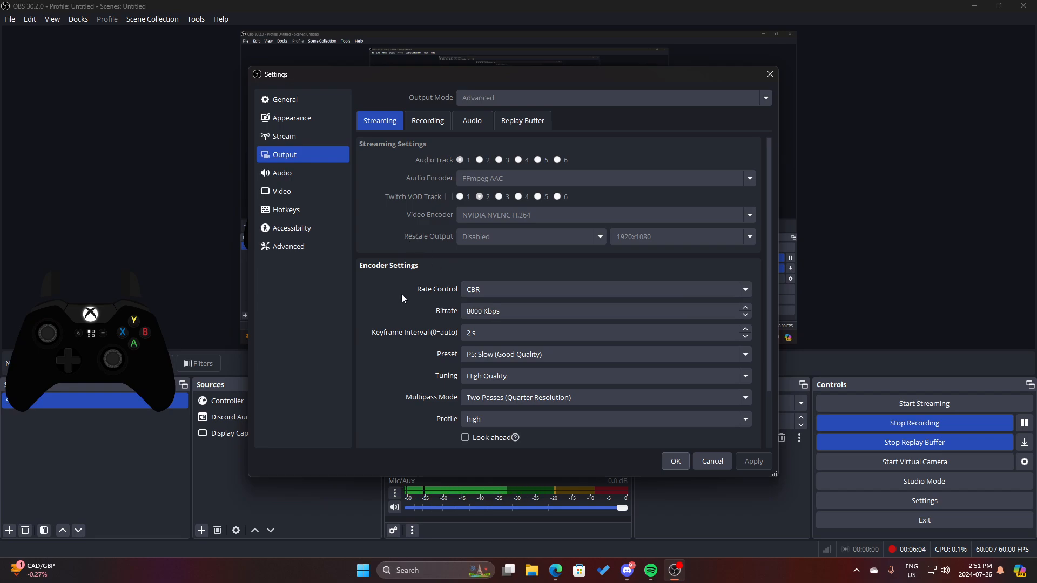
{"action": "scroll", "coordinate": [400, 293], "scroll_direction": "down", "scroll_amount": 2}
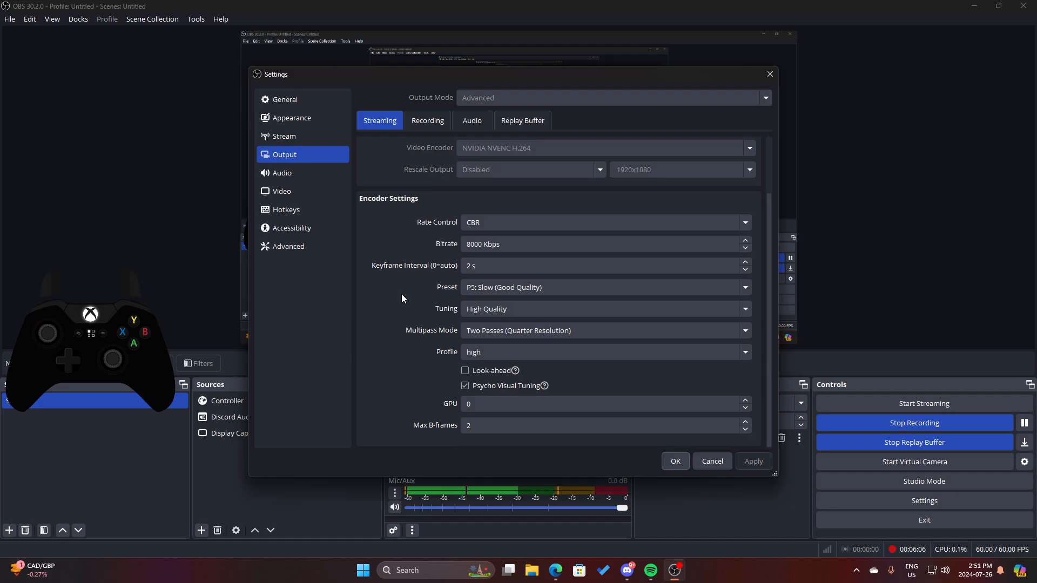
{"action": "scroll", "coordinate": [403, 292], "scroll_direction": "up", "scroll_amount": 2}
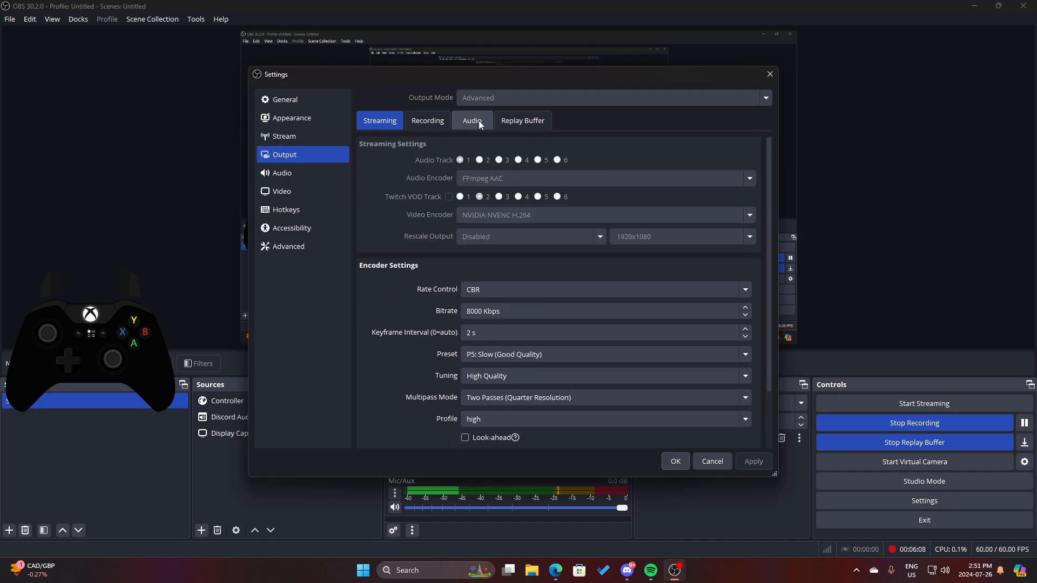
{"action": "left_click", "coordinate": [428, 120]}
{"action": "scroll", "coordinate": [420, 251], "scroll_direction": "down", "scroll_amount": 5}
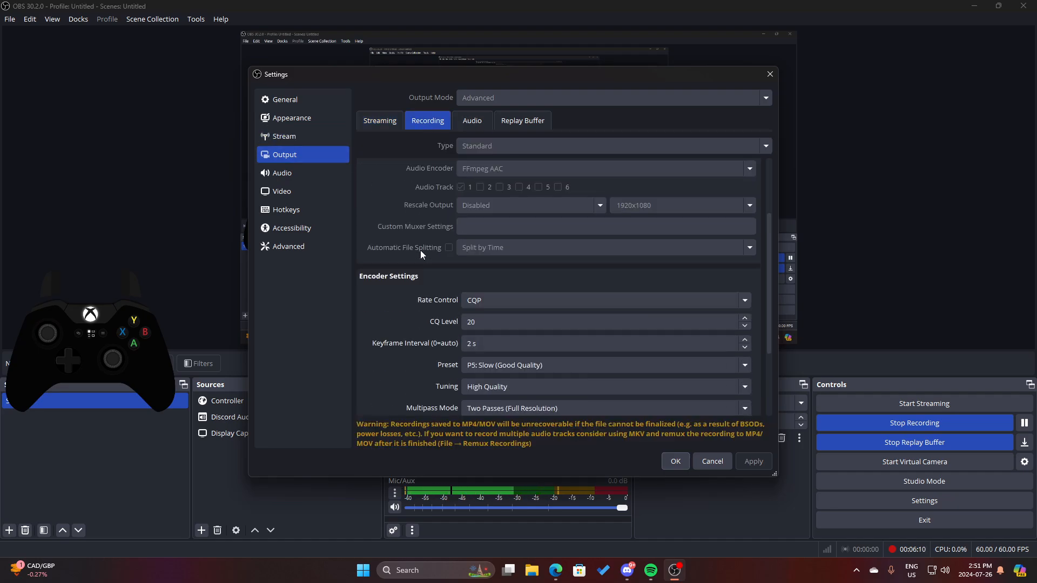
{"action": "scroll", "coordinate": [421, 252], "scroll_direction": "down", "scroll_amount": 2}
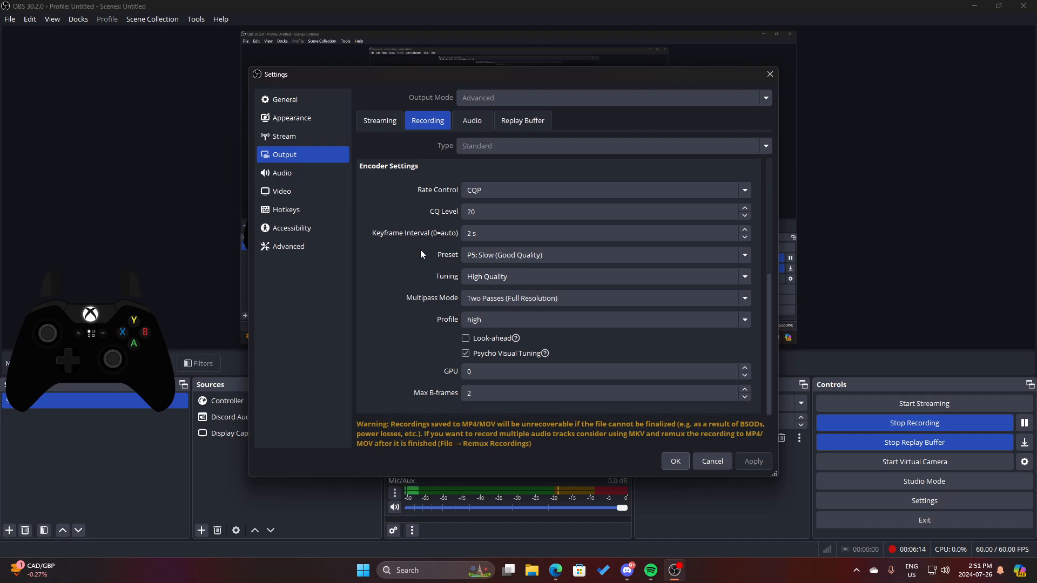
- Look through the General, Output, Stream and Appearance settings, including the replay buffer, system tray and preview options
{"action": "left_click", "coordinate": [296, 99]}
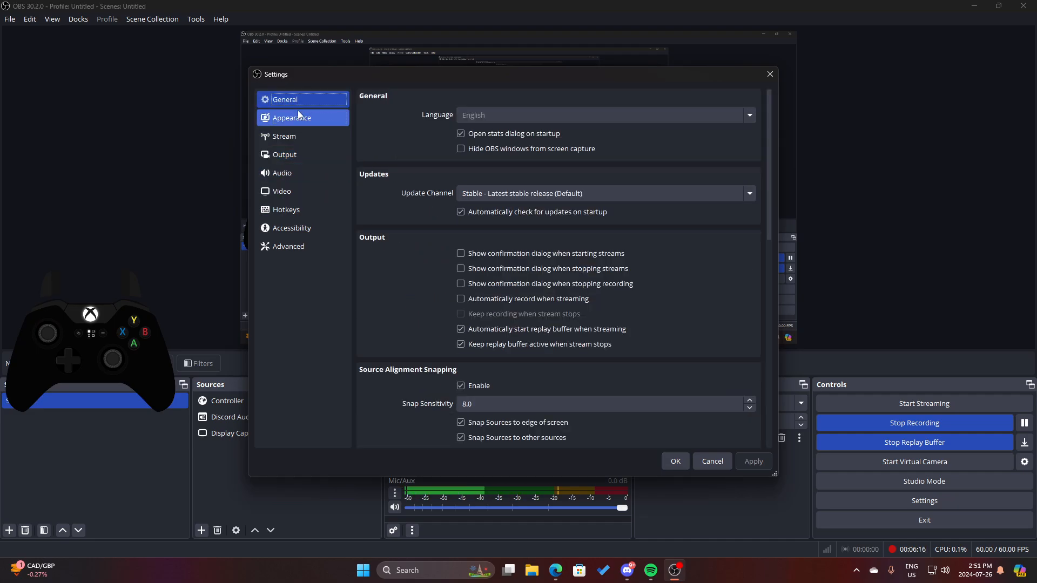
{"action": "scroll", "coordinate": [430, 244], "scroll_direction": "down", "scroll_amount": 4}
{"action": "scroll", "coordinate": [421, 242], "scroll_direction": "down", "scroll_amount": 5}
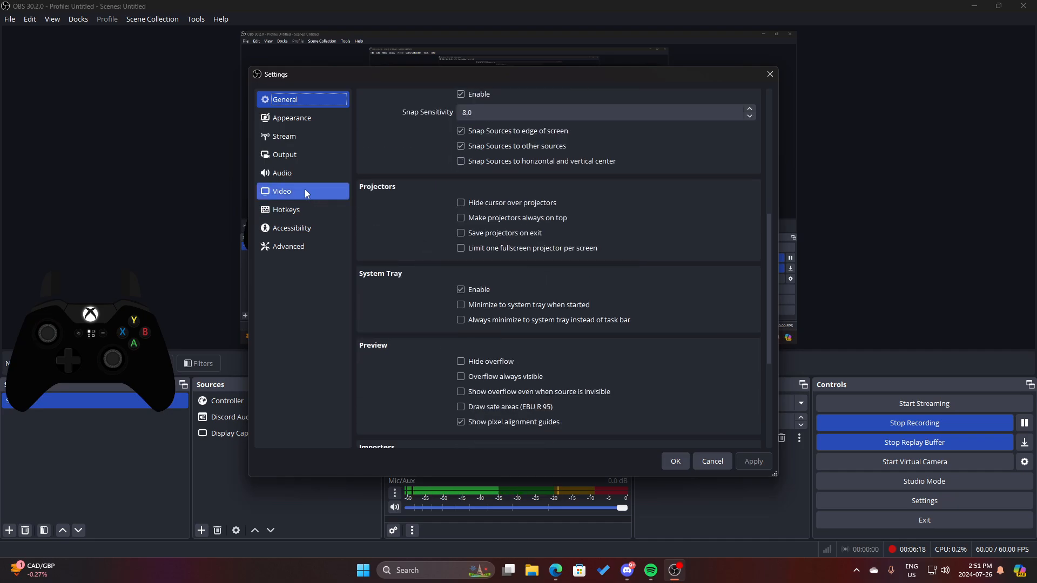
{"action": "left_click", "coordinate": [298, 154]}
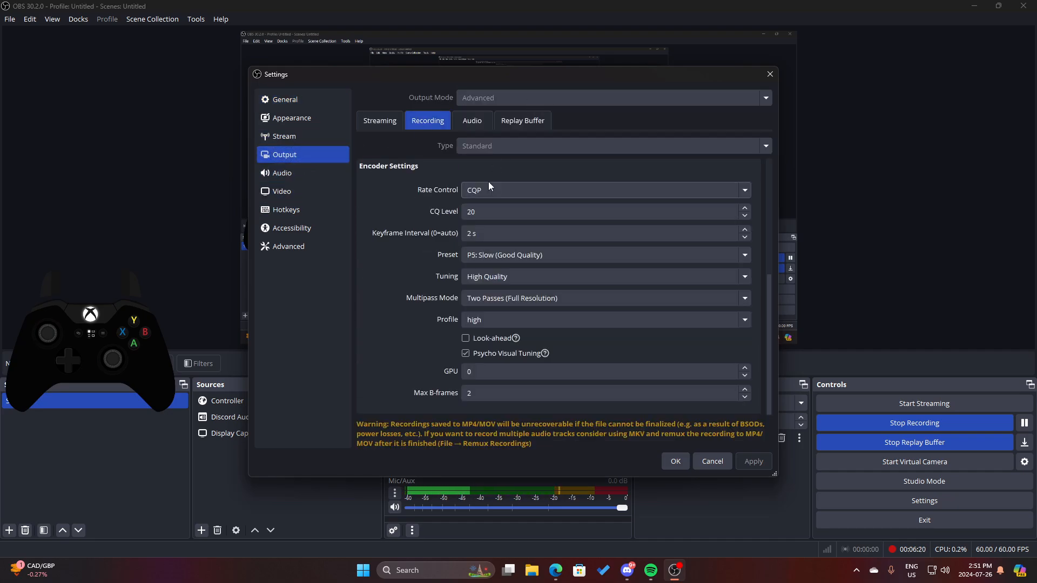
{"action": "scroll", "coordinate": [519, 157], "scroll_direction": "up", "scroll_amount": 2}
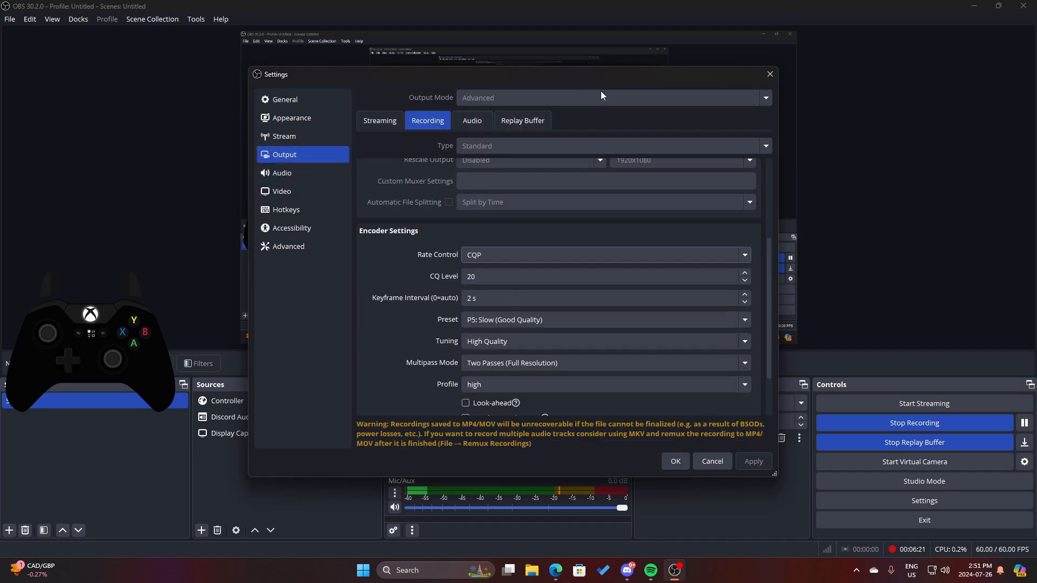
{"action": "left_click", "coordinate": [378, 121]}
{"action": "left_click", "coordinate": [298, 132]}
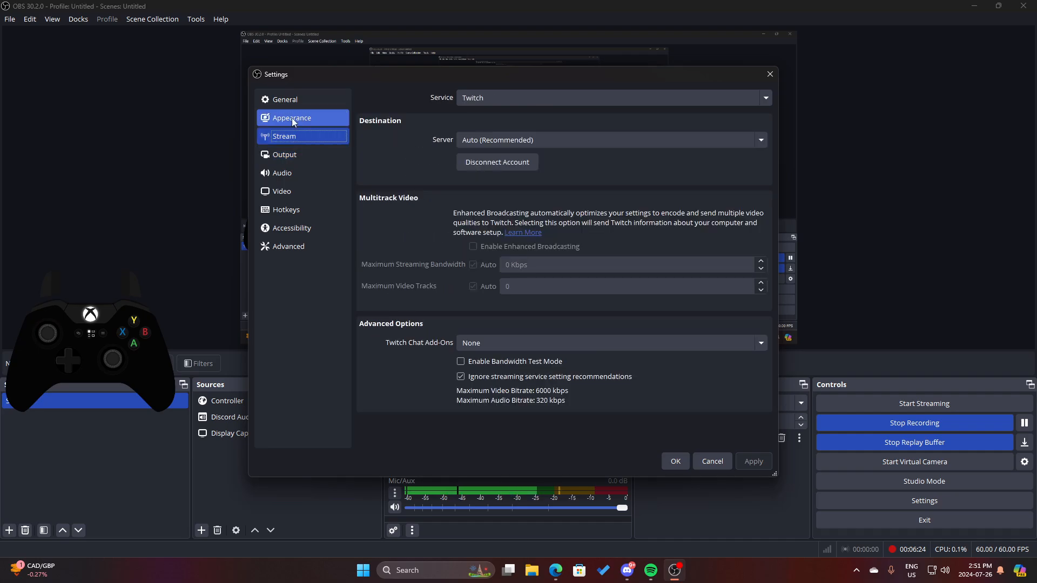
{"action": "left_click", "coordinate": [292, 118]}
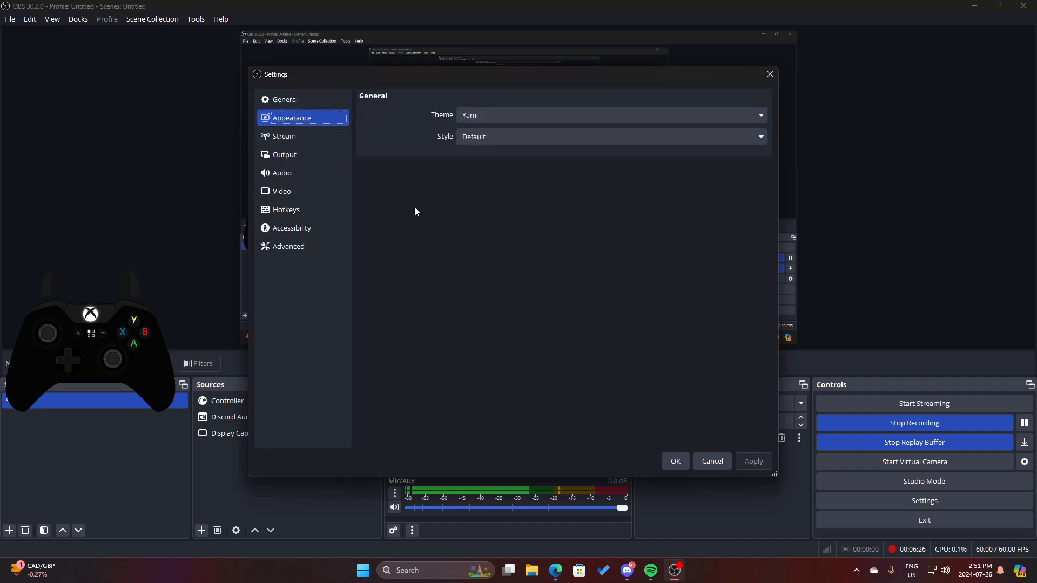
{"action": "left_click", "coordinate": [295, 101]}
{"action": "scroll", "coordinate": [385, 157], "scroll_direction": "down", "scroll_amount": 6}
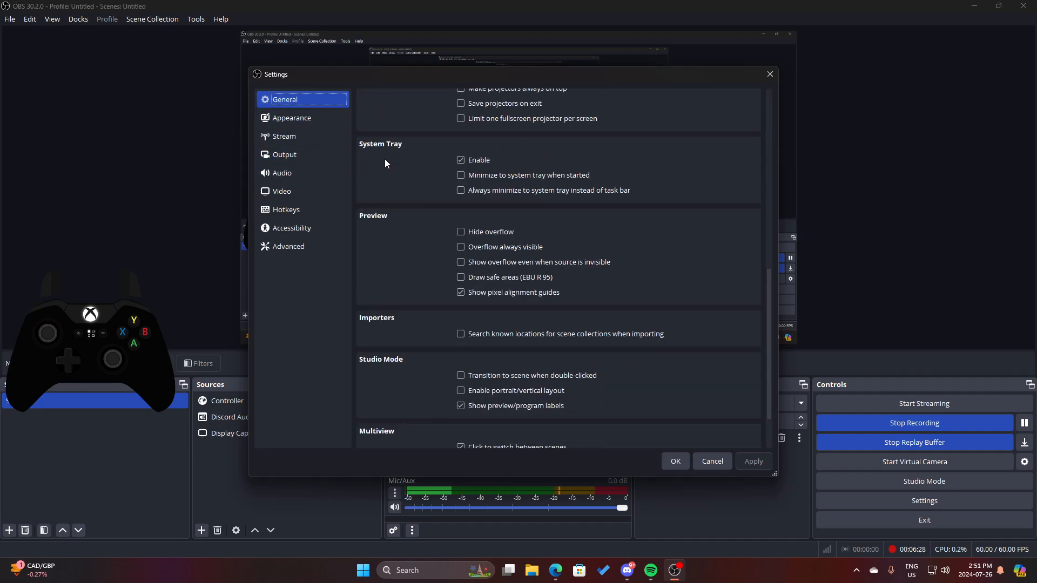
{"action": "scroll", "coordinate": [427, 217], "scroll_direction": "up", "scroll_amount": 6}
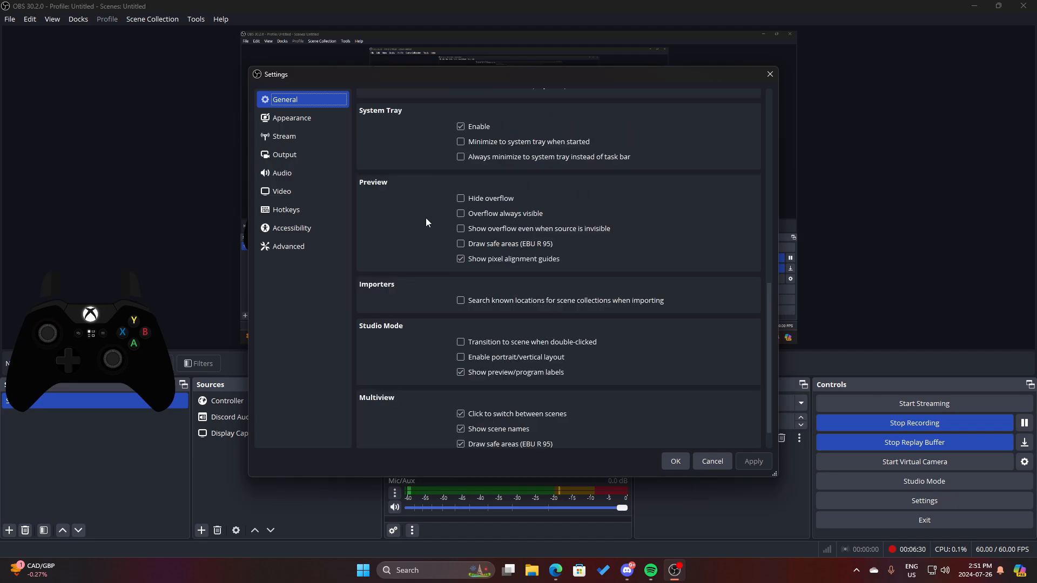
{"action": "scroll", "coordinate": [411, 214], "scroll_direction": "up", "scroll_amount": 2}
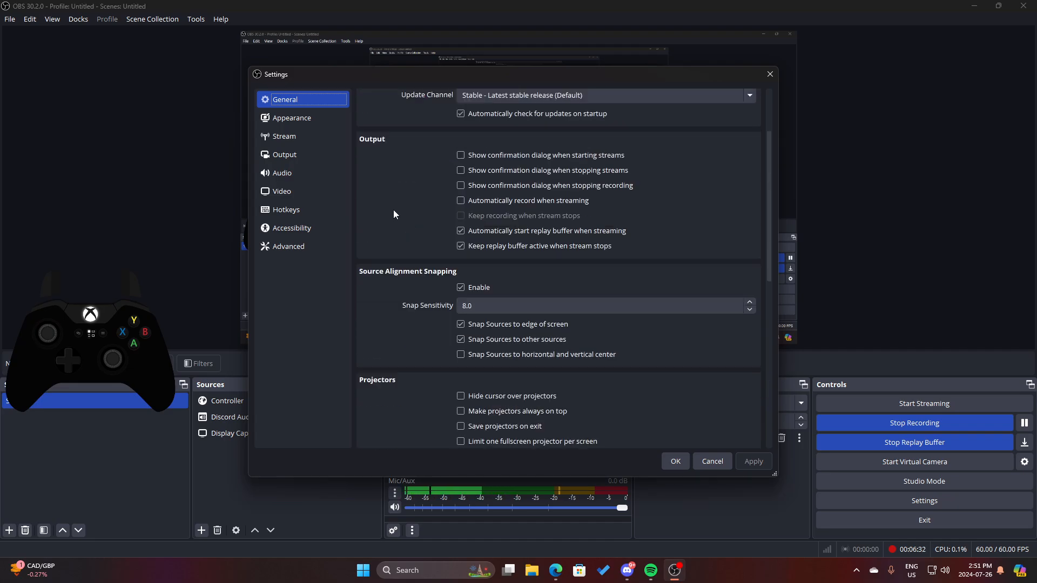
- Look through the Video, Hotkeys, Accessibility and Advanced settings, including recording filename formatting, stream delay, automatic reconnect and network options
{"action": "left_click", "coordinate": [323, 190]}
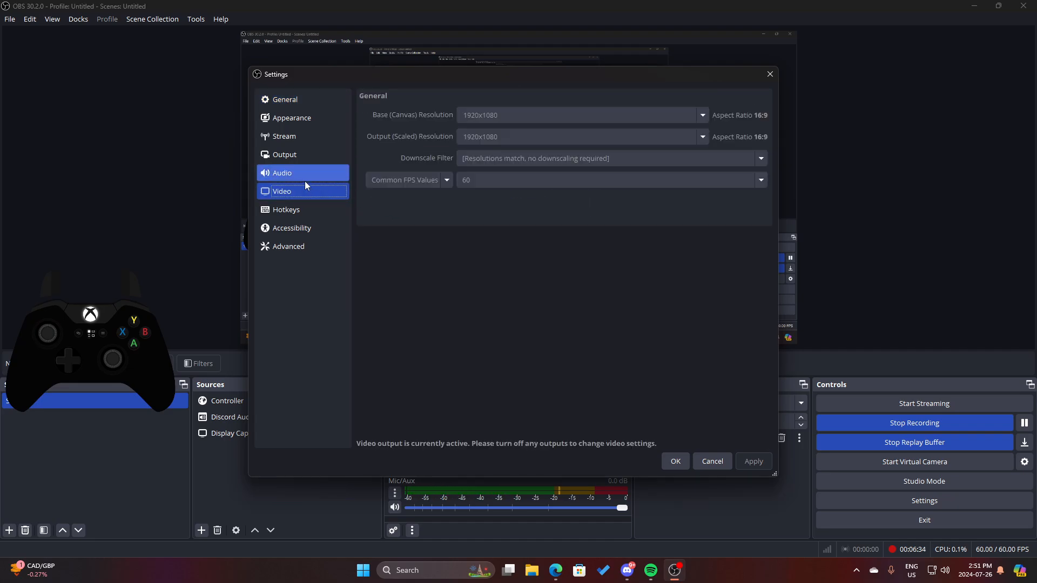
{"action": "left_click", "coordinate": [304, 209]}
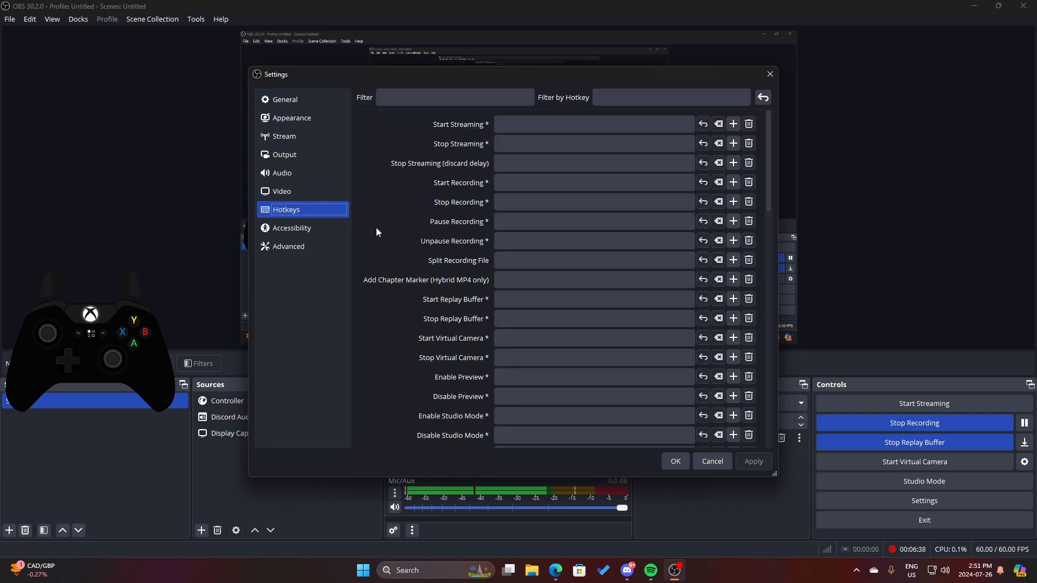
{"action": "left_click", "coordinate": [302, 228]}
{"action": "left_click", "coordinate": [280, 247]}
{"action": "scroll", "coordinate": [387, 240], "scroll_direction": "down", "scroll_amount": 6}
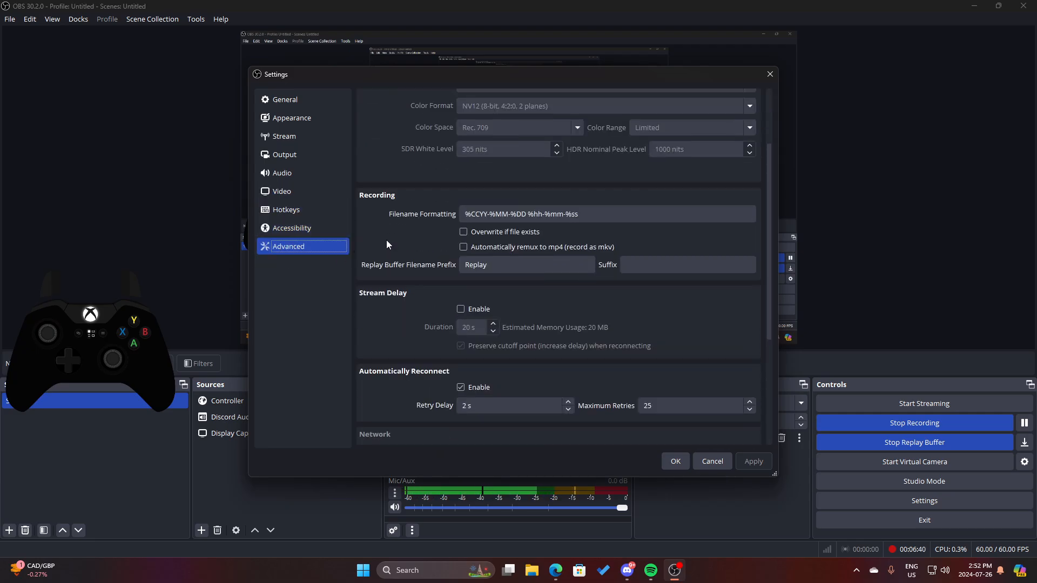
{"action": "scroll", "coordinate": [387, 243], "scroll_direction": "up", "scroll_amount": 6}
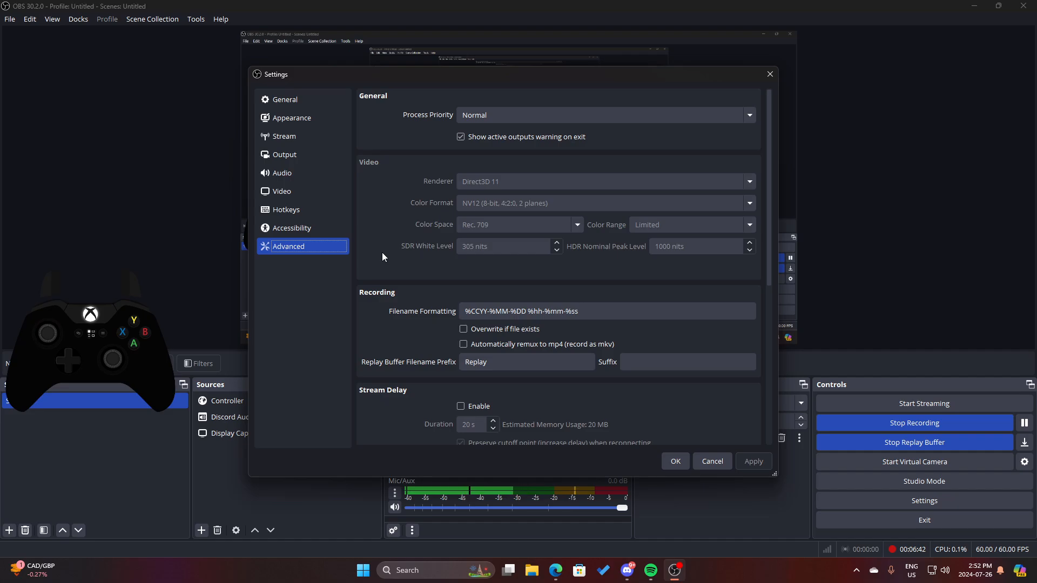
{"action": "scroll", "coordinate": [382, 252], "scroll_direction": "down", "scroll_amount": 5}
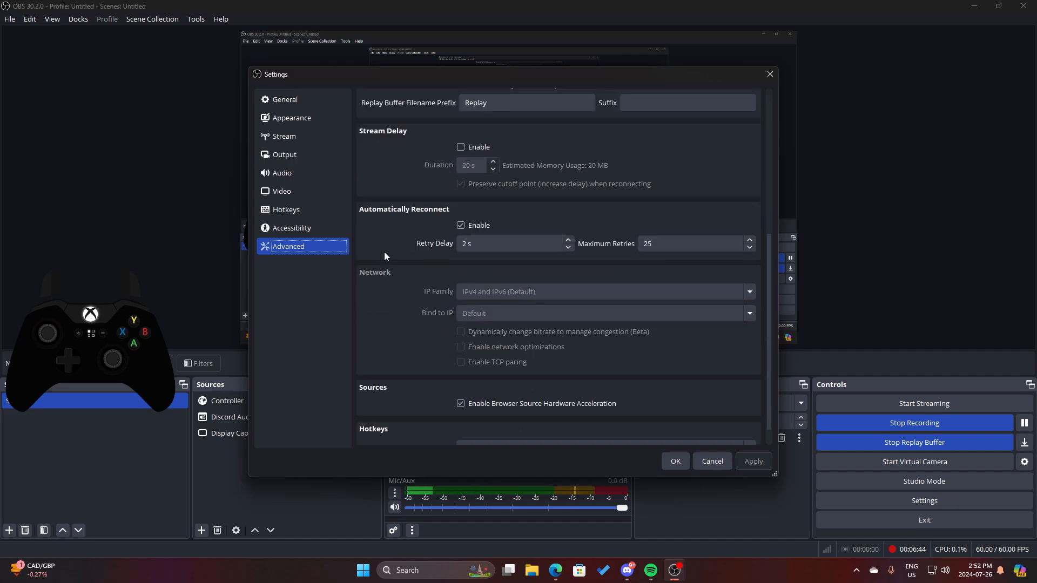
{"action": "scroll", "coordinate": [387, 244], "scroll_direction": "down", "scroll_amount": 1}
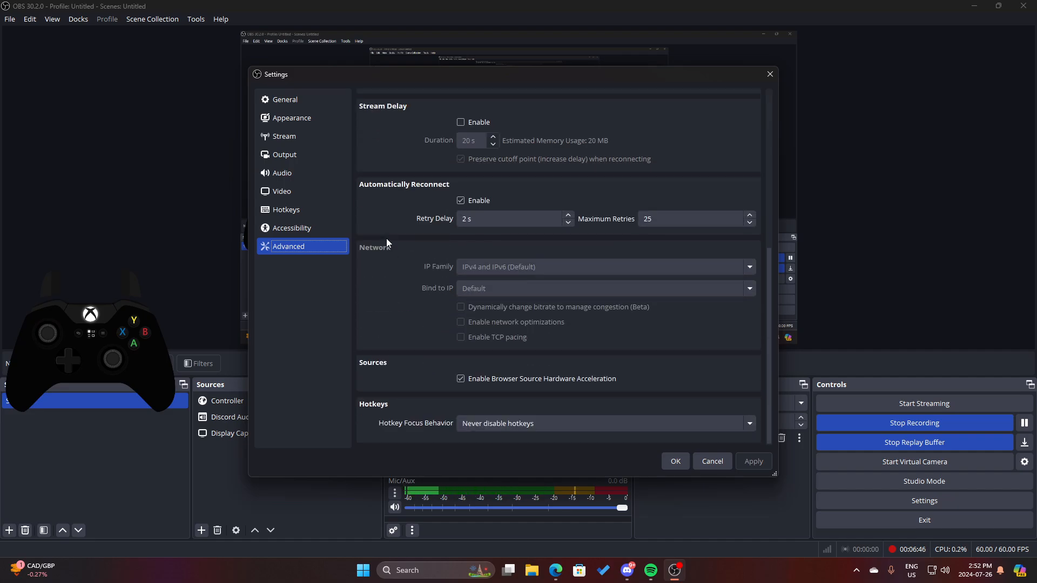
- Check the Accessibility colors and the Replay Buffer's Save Replay hotkey, and close the settings
{"action": "left_click", "coordinate": [295, 228]}
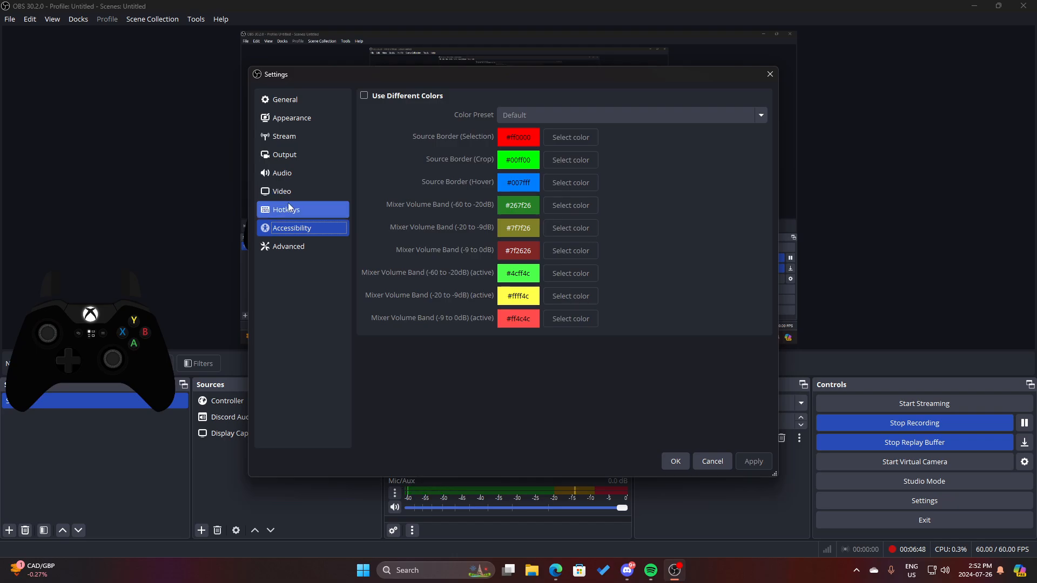
{"action": "left_click", "coordinate": [293, 209]}
{"action": "scroll", "coordinate": [404, 203], "scroll_direction": "down", "scroll_amount": 5}
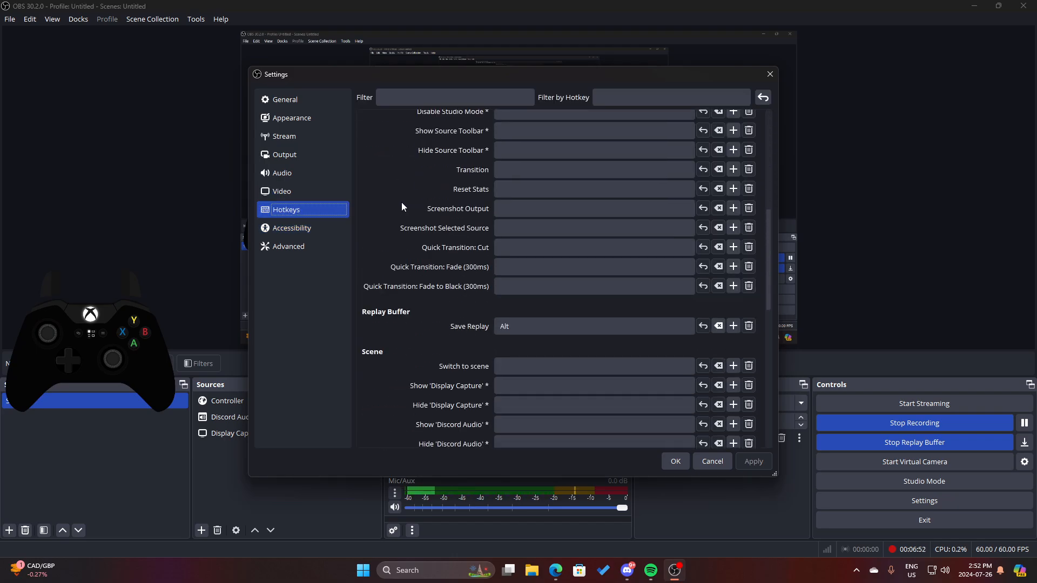
{"action": "left_click", "coordinate": [770, 74]}
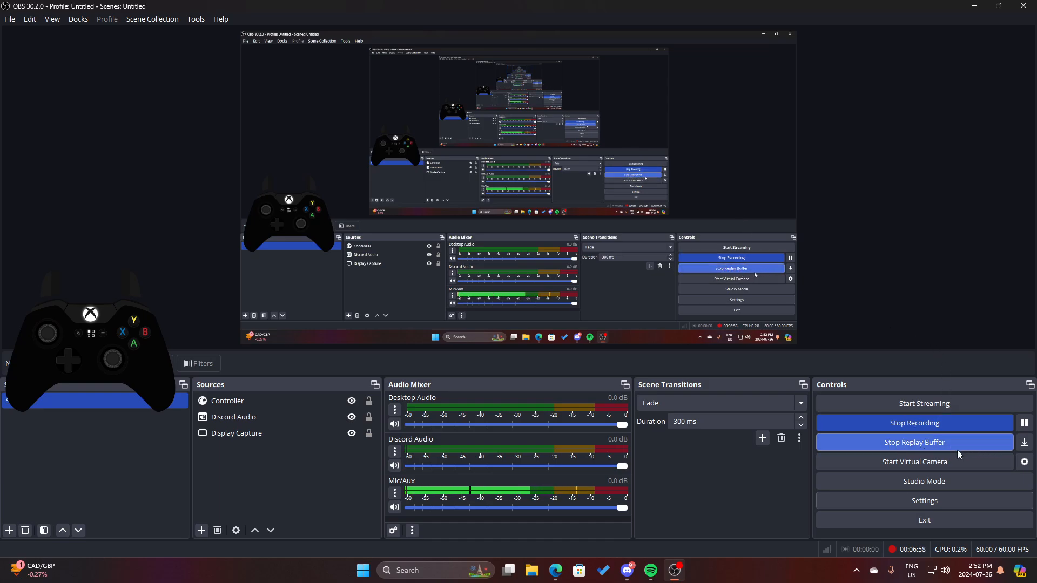
- Stop the replay buffer and start it again
{"action": "left_click", "coordinate": [937, 440]}
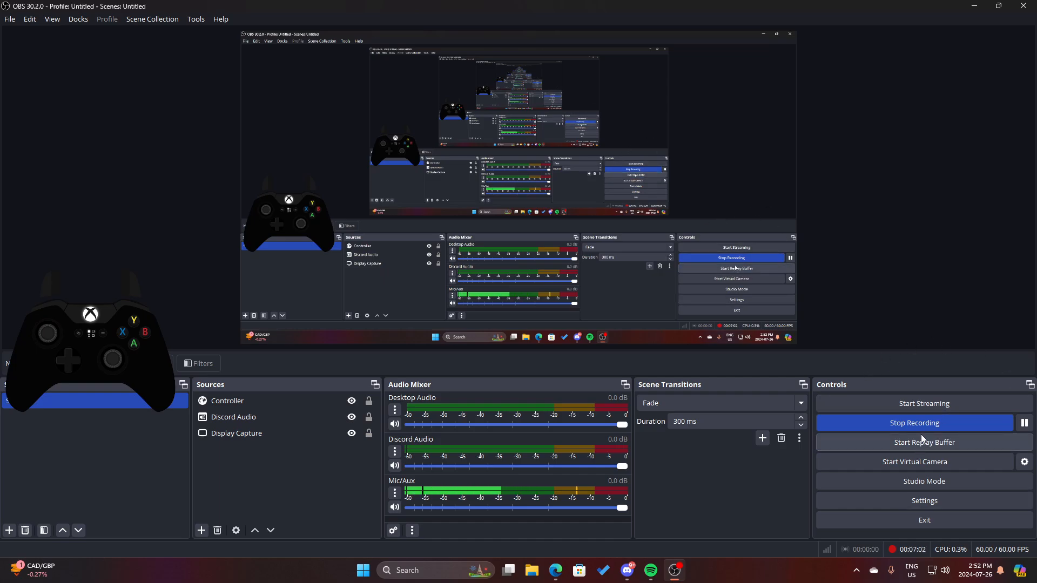
{"action": "left_click", "coordinate": [944, 442]}
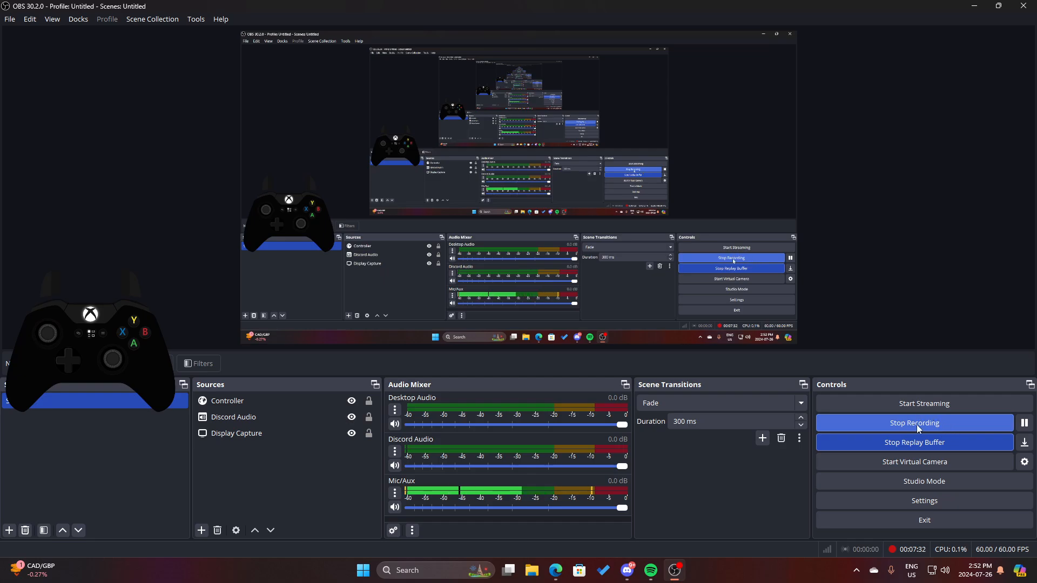
- Reopen the settings to examine the hotkeys for the replay buffer, Save Replay, scene and audio sources, and close them without changes
{"action": "left_click", "coordinate": [932, 503]}
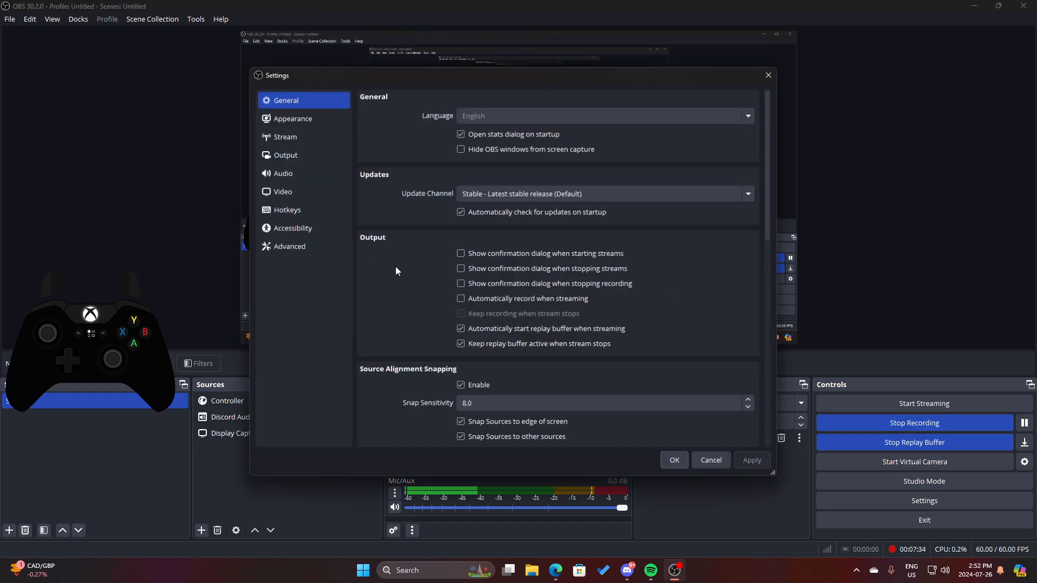
{"action": "scroll", "coordinate": [399, 278], "scroll_direction": "down", "scroll_amount": 3}
{"action": "left_click", "coordinate": [284, 209]}
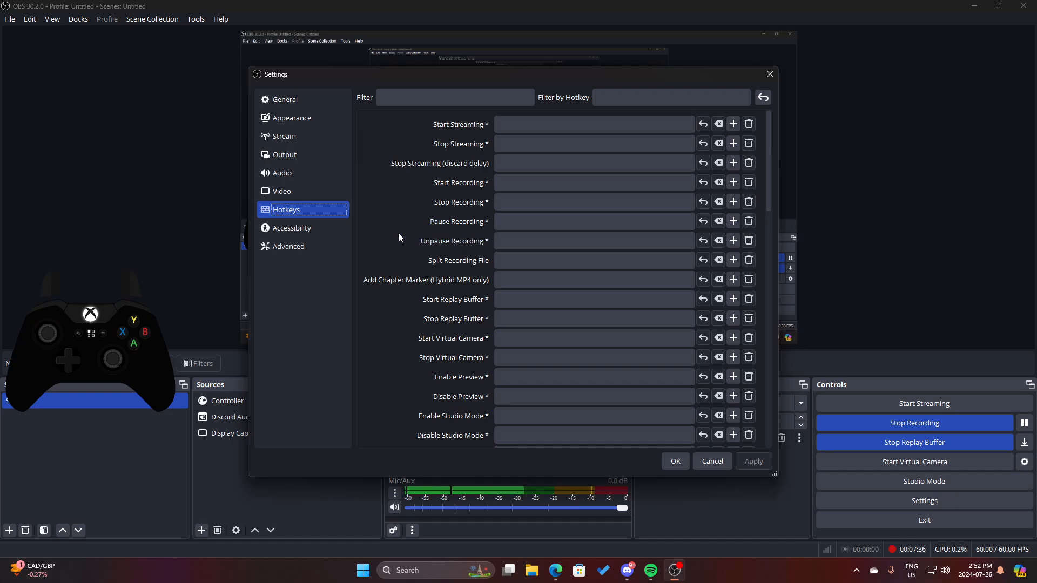
{"action": "scroll", "coordinate": [399, 237], "scroll_direction": "down", "scroll_amount": 5}
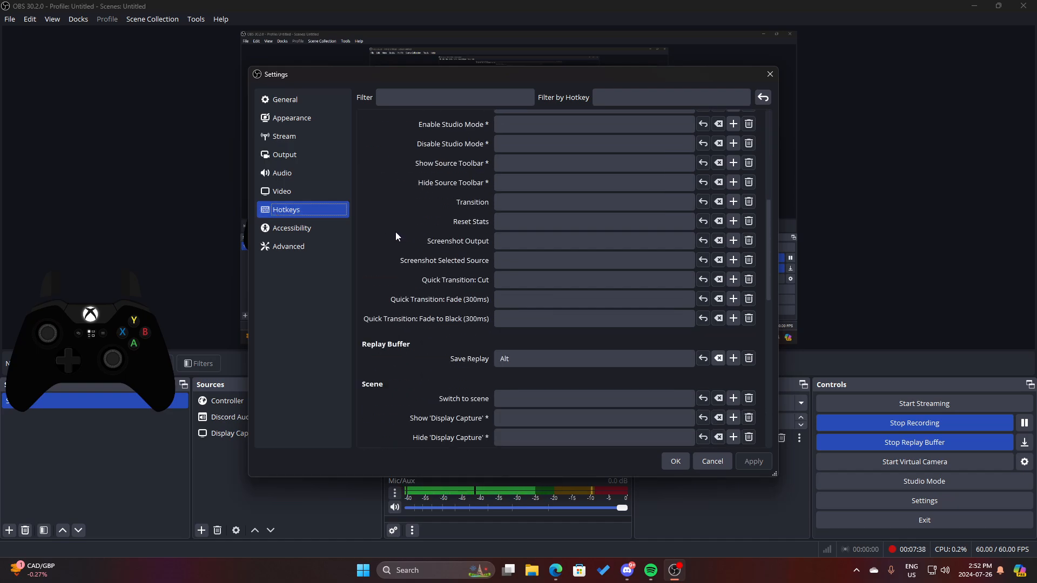
{"action": "scroll", "coordinate": [540, 302], "scroll_direction": "up", "scroll_amount": 5}
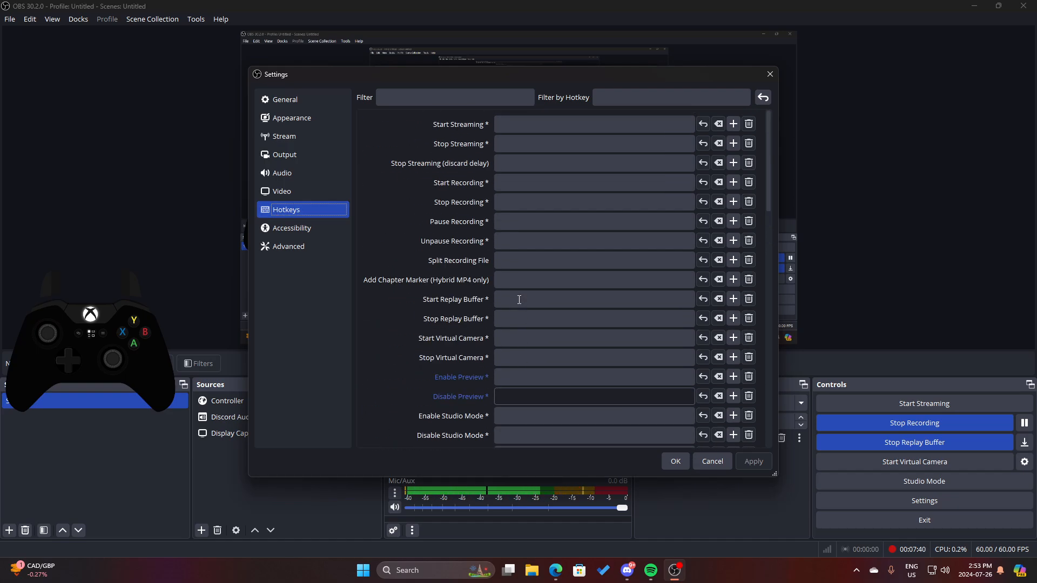
{"action": "scroll", "coordinate": [519, 300], "scroll_direction": "down", "scroll_amount": 15}
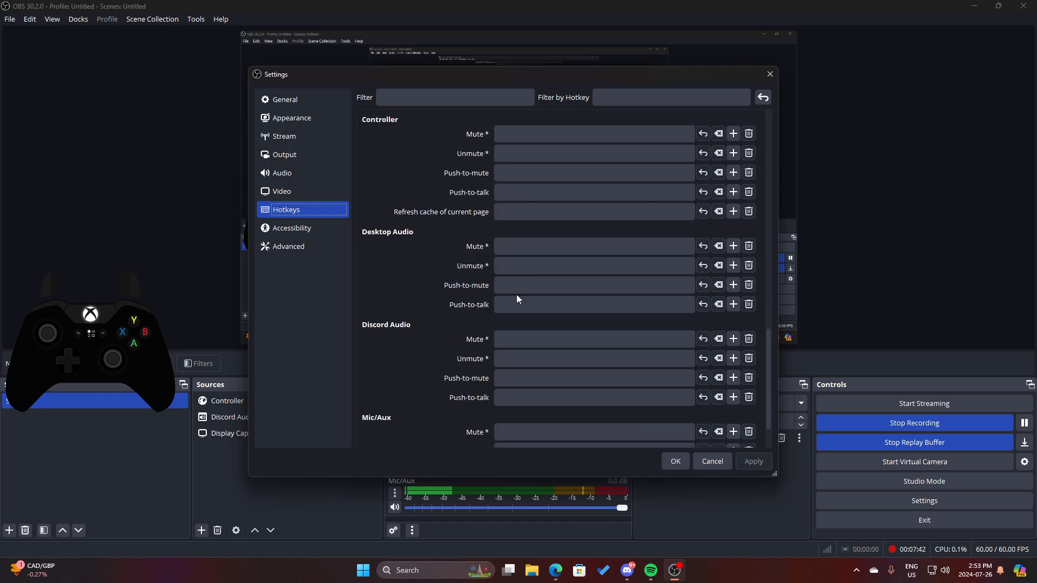
{"action": "scroll", "coordinate": [517, 299], "scroll_direction": "up", "scroll_amount": 8}
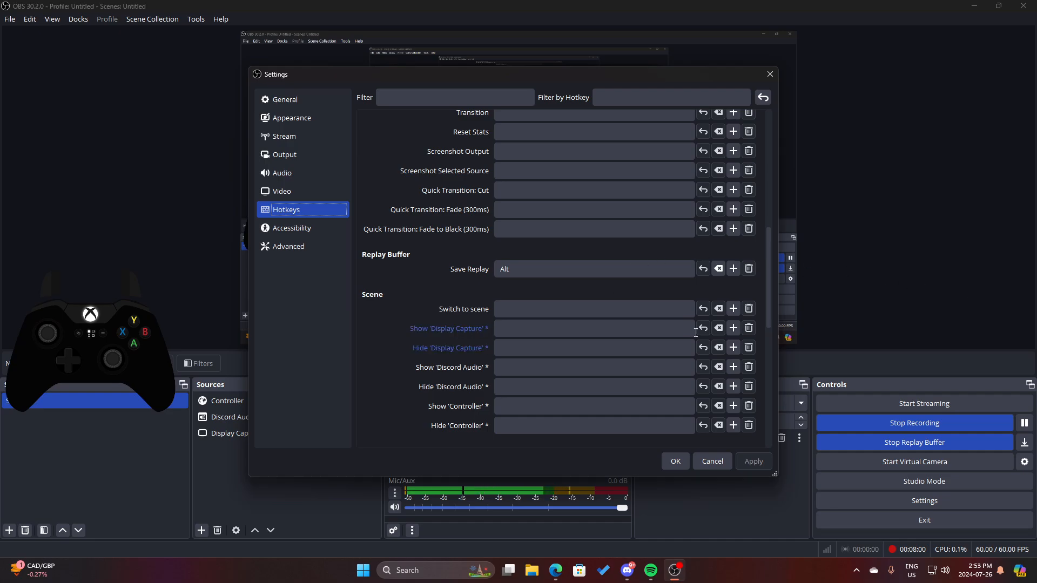
{"action": "left_click", "coordinate": [614, 311]}
{"action": "scroll", "coordinate": [511, 345], "scroll_direction": "up", "scroll_amount": 10}
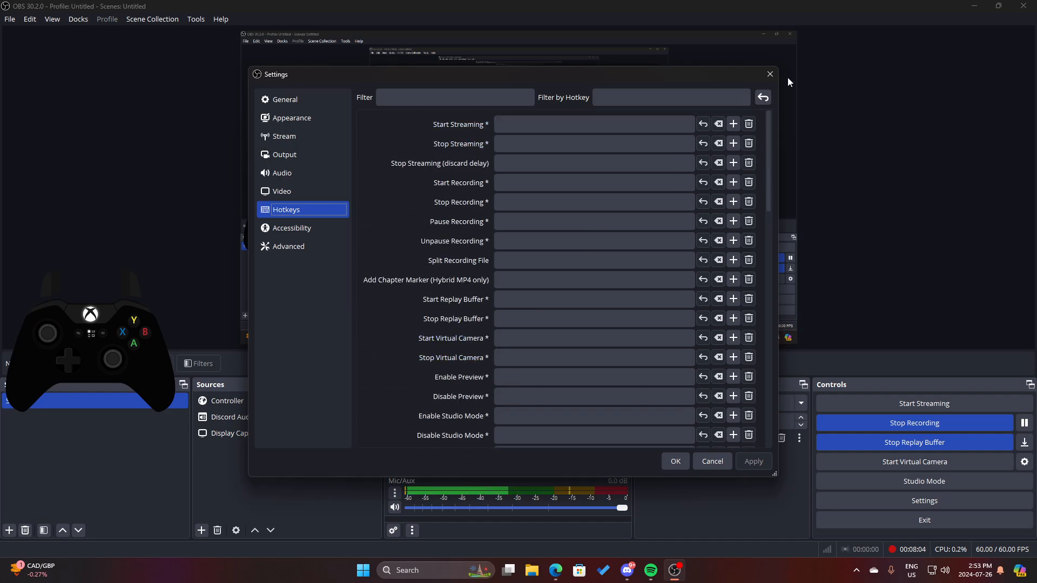
{"action": "left_click", "coordinate": [771, 75]}
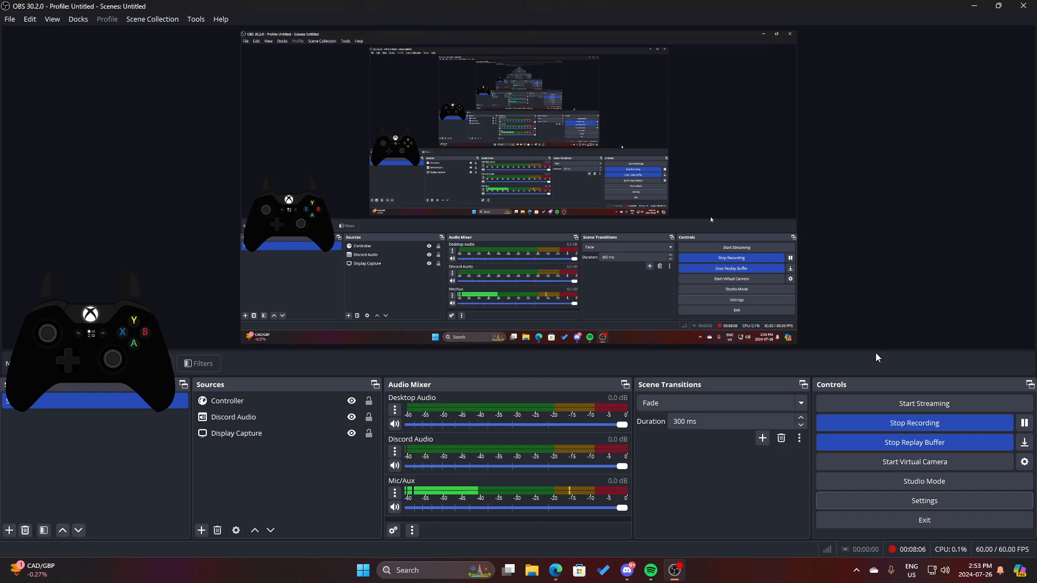